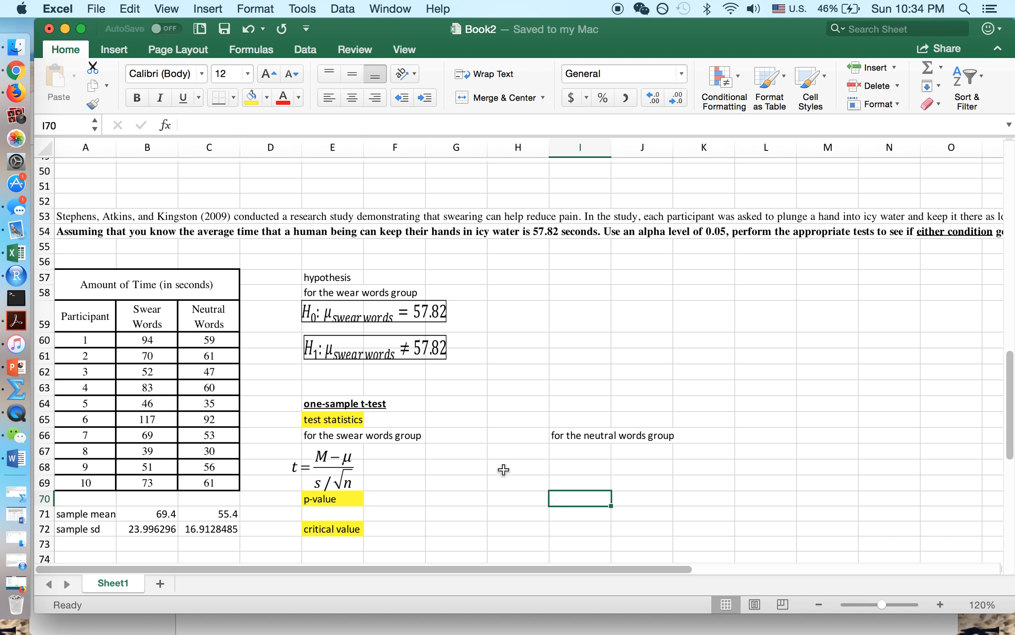
- Review the sample mean and sample sd formulas for the swear-words and neutral-words groups
scroll(504, 470, down, 2)
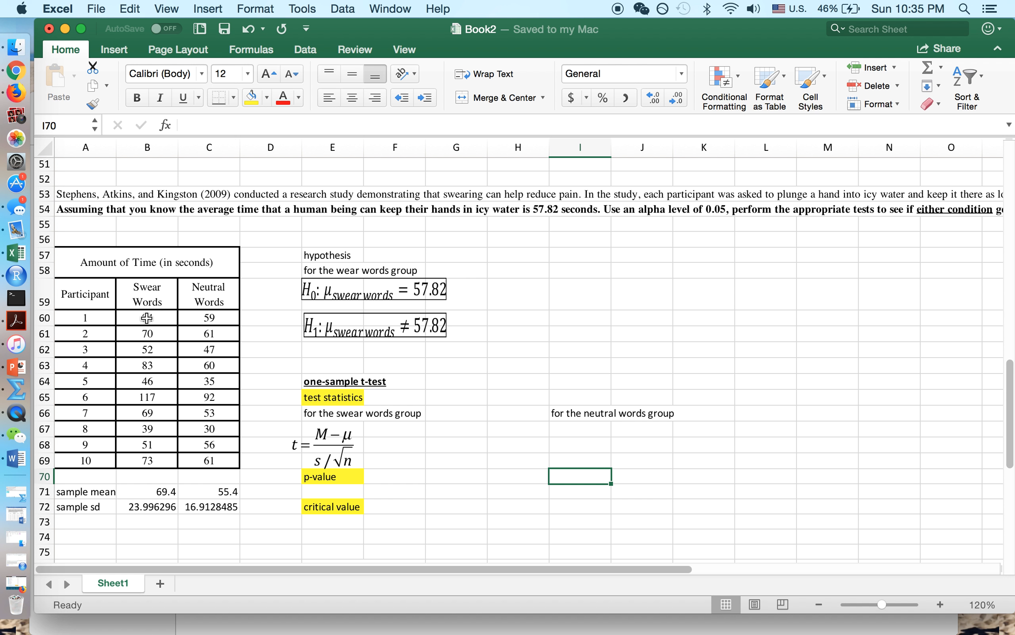
scroll(146, 317, down, 1)
click(150, 471)
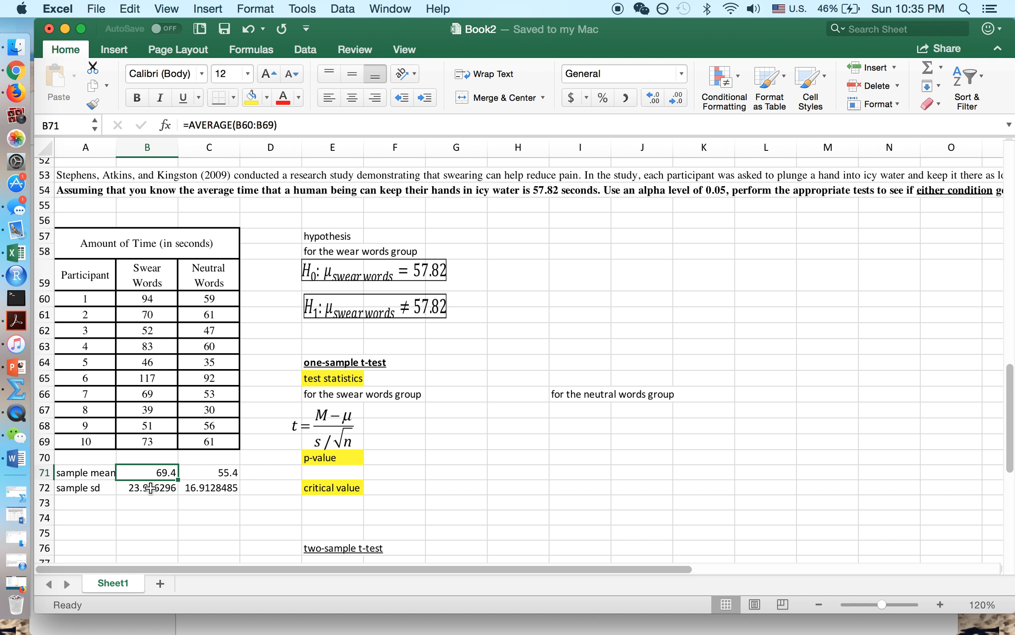
click(151, 487)
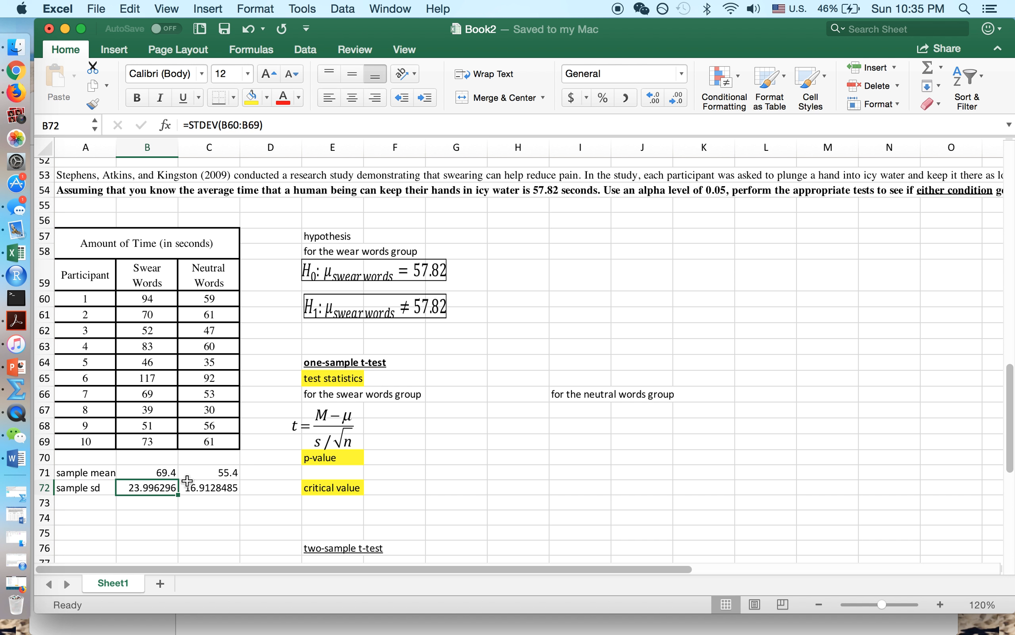
click(163, 474)
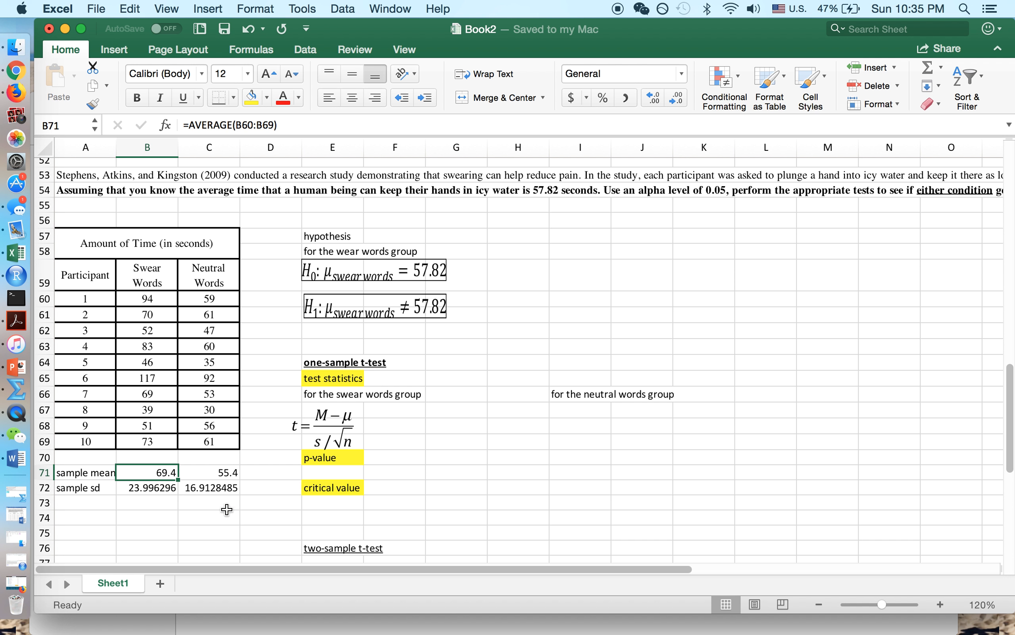
click(157, 490)
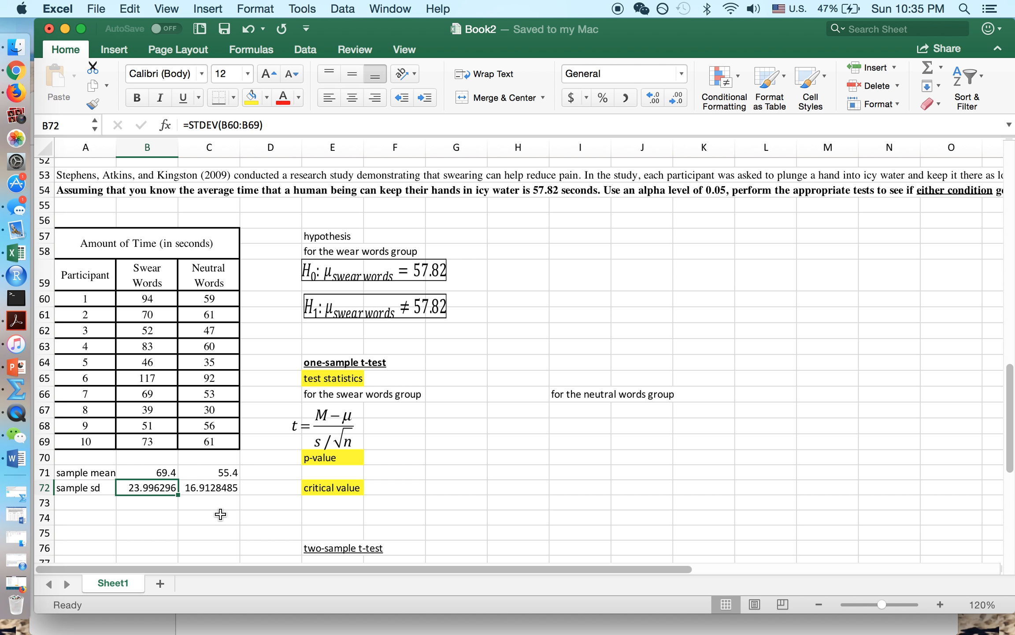
click(218, 488)
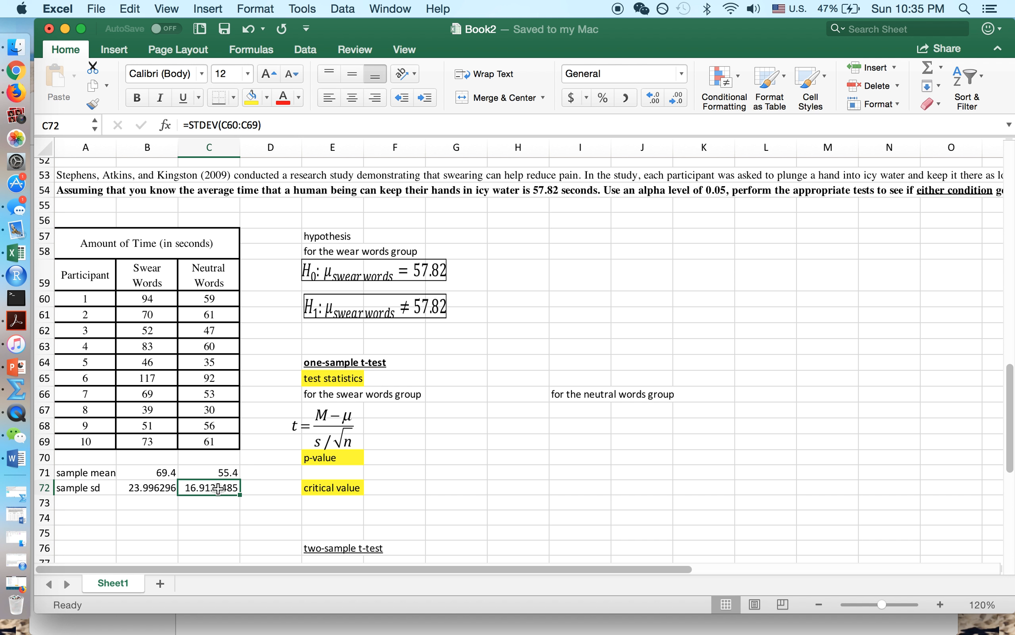
scroll(253, 488, up, 3)
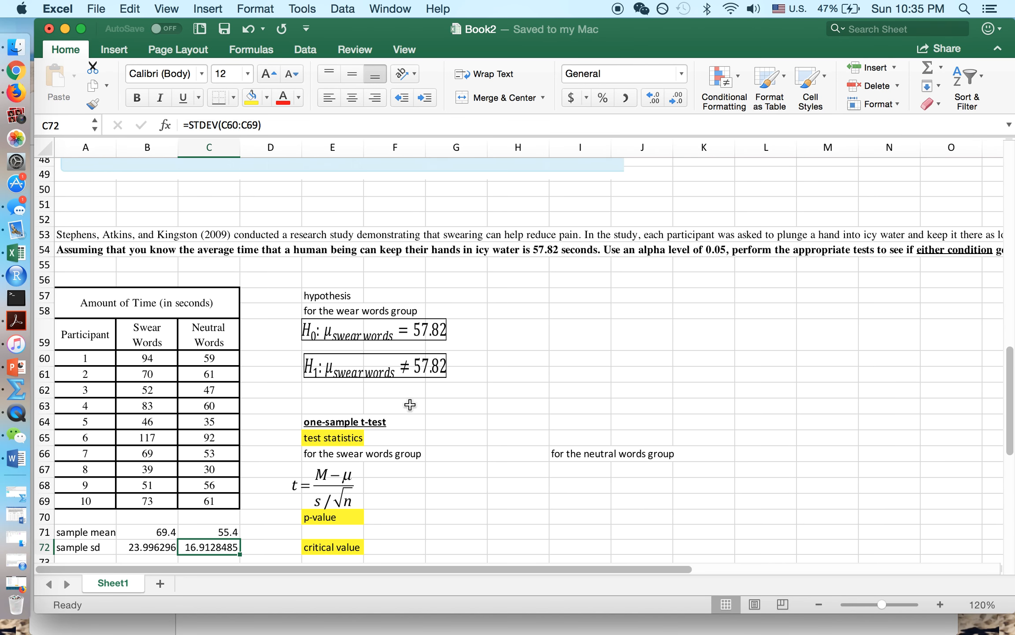
scroll(410, 404, down, 2)
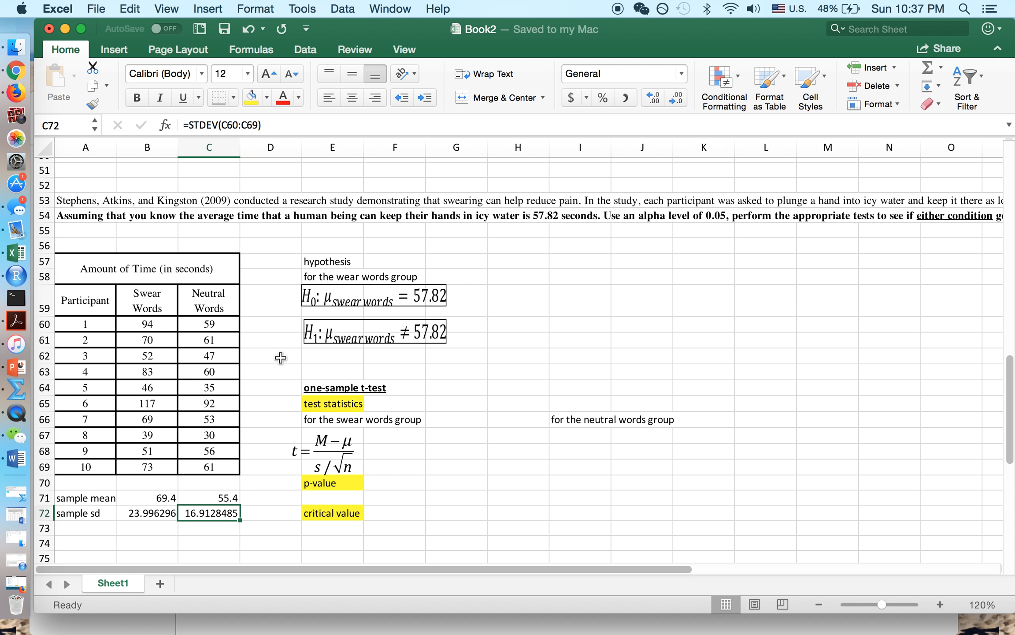
- Examine the t statistic formula image alongside the Swear Words and Neutral Words data values
click(322, 468)
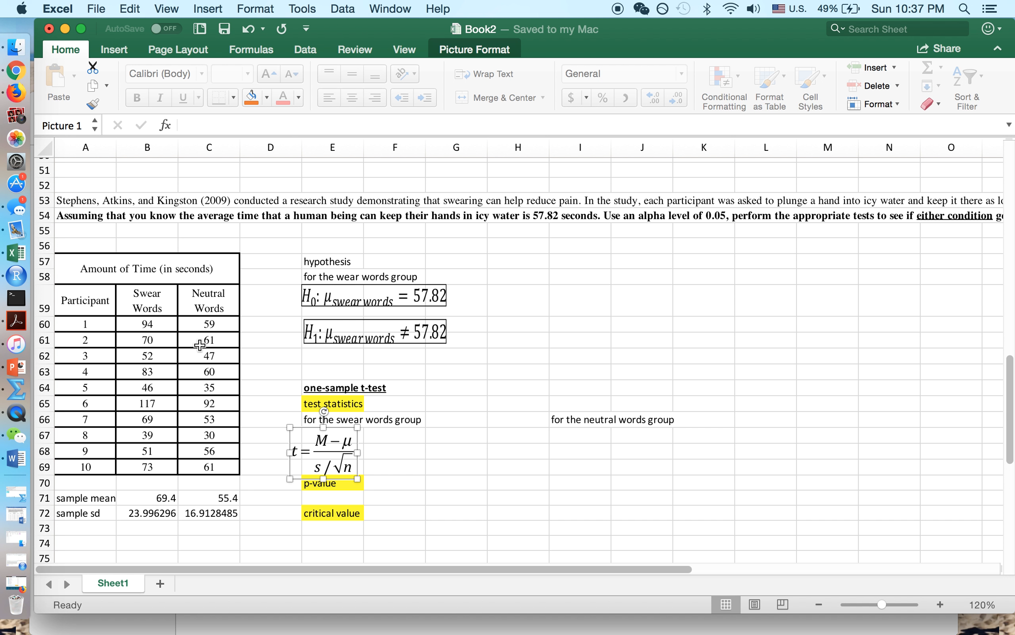
drag(150, 309, 152, 452)
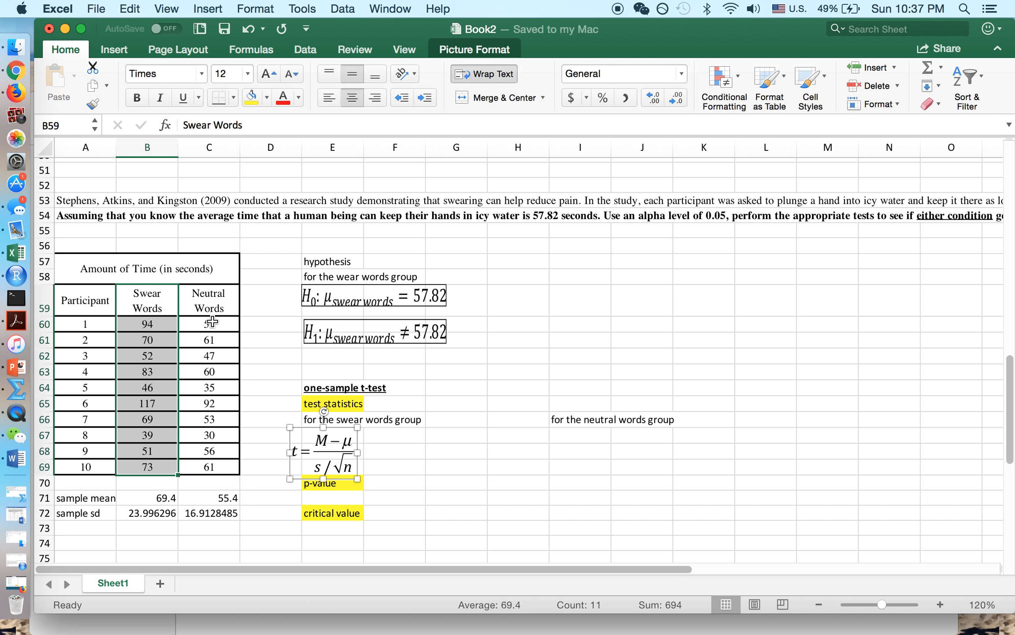
drag(209, 308, 220, 469)
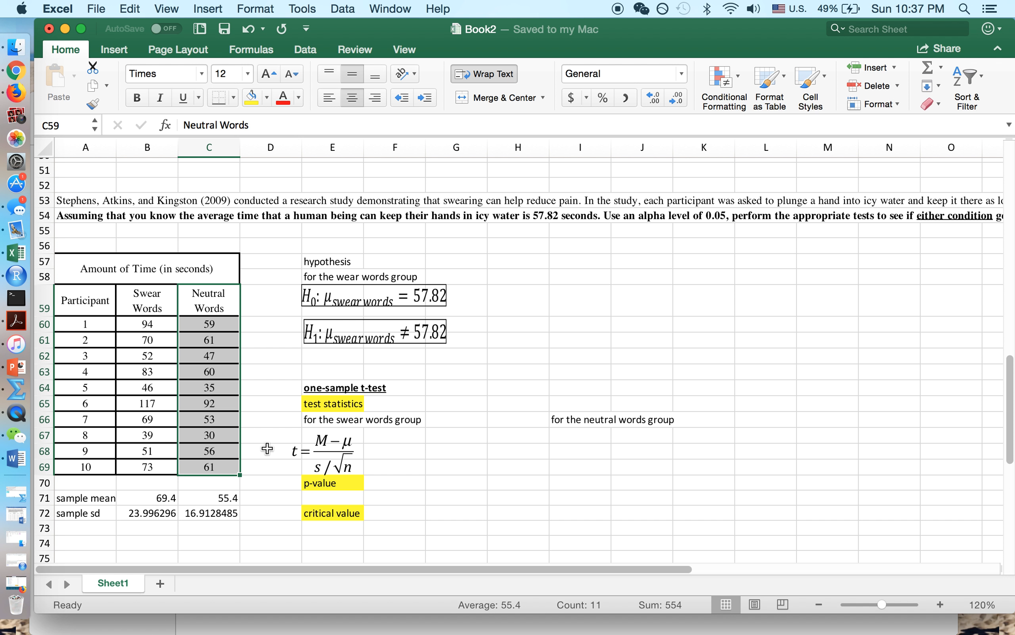
click(335, 456)
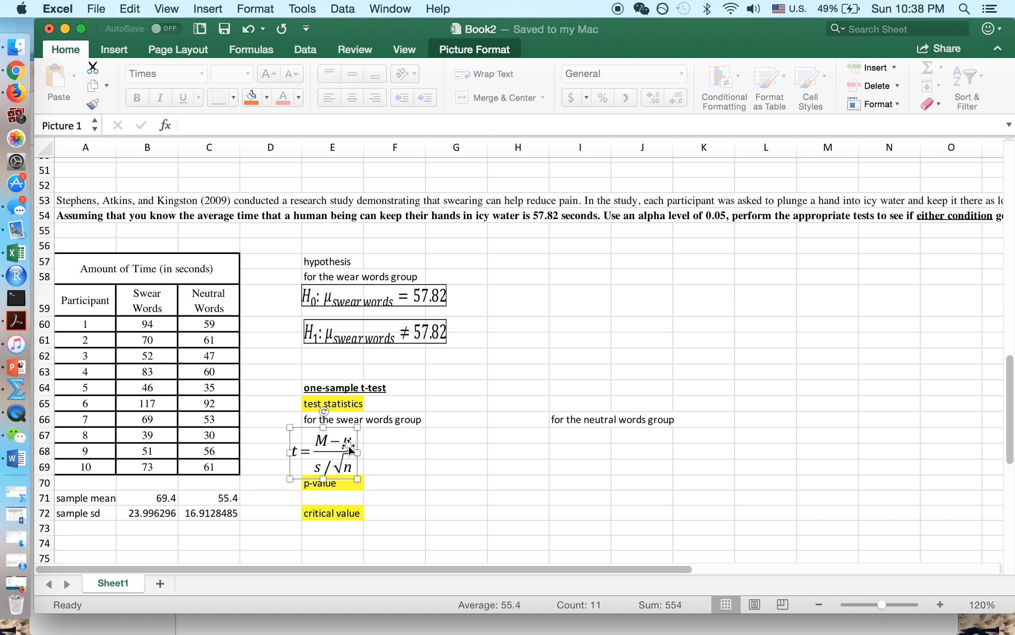
- In F68, start the t statistic as B71 minus 57.82
click(381, 455)
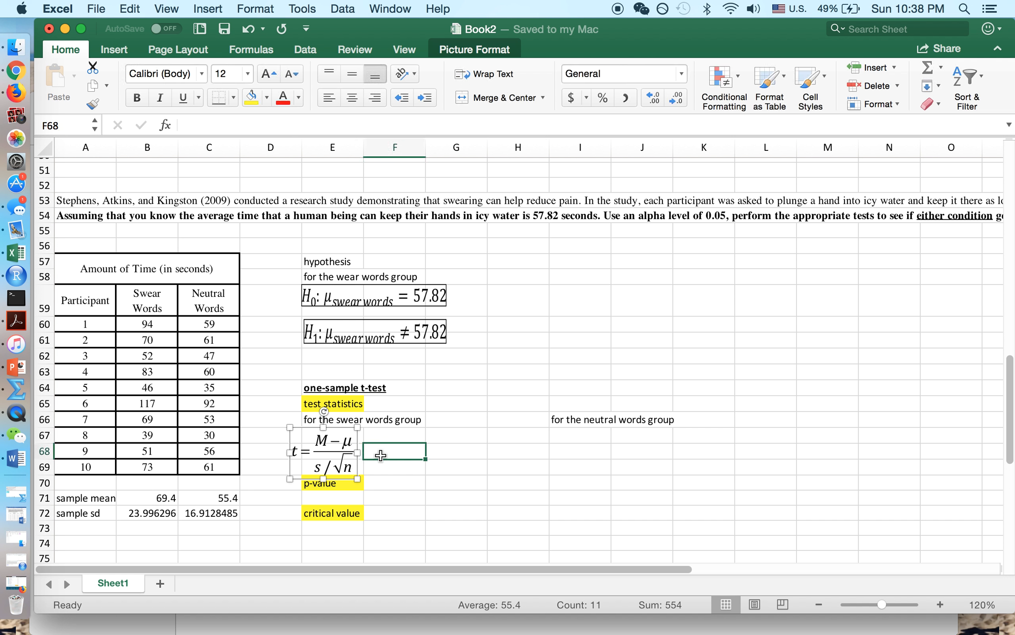
click(160, 497)
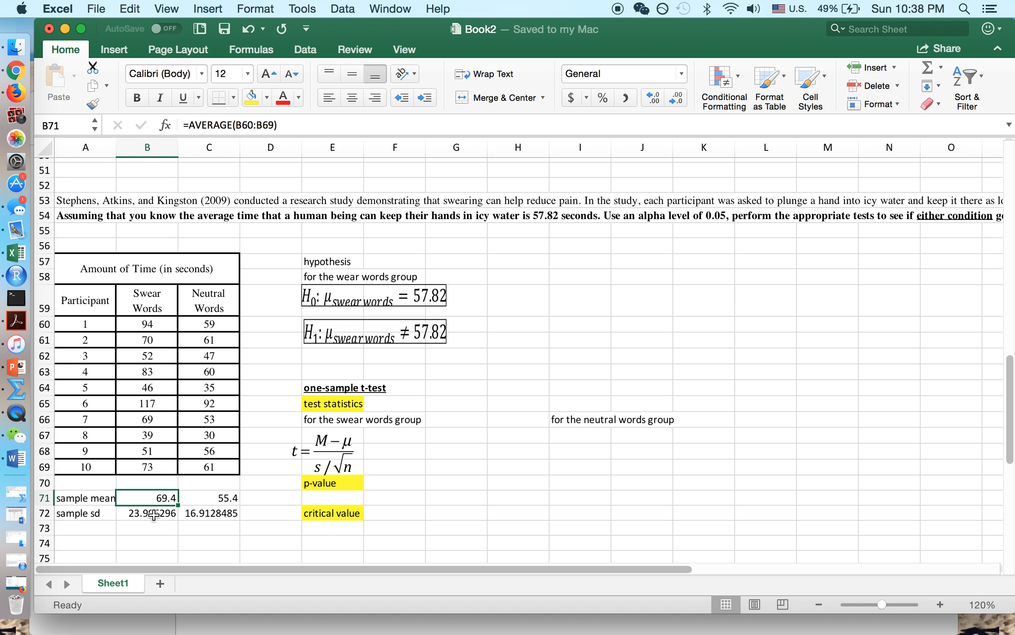
click(154, 515)
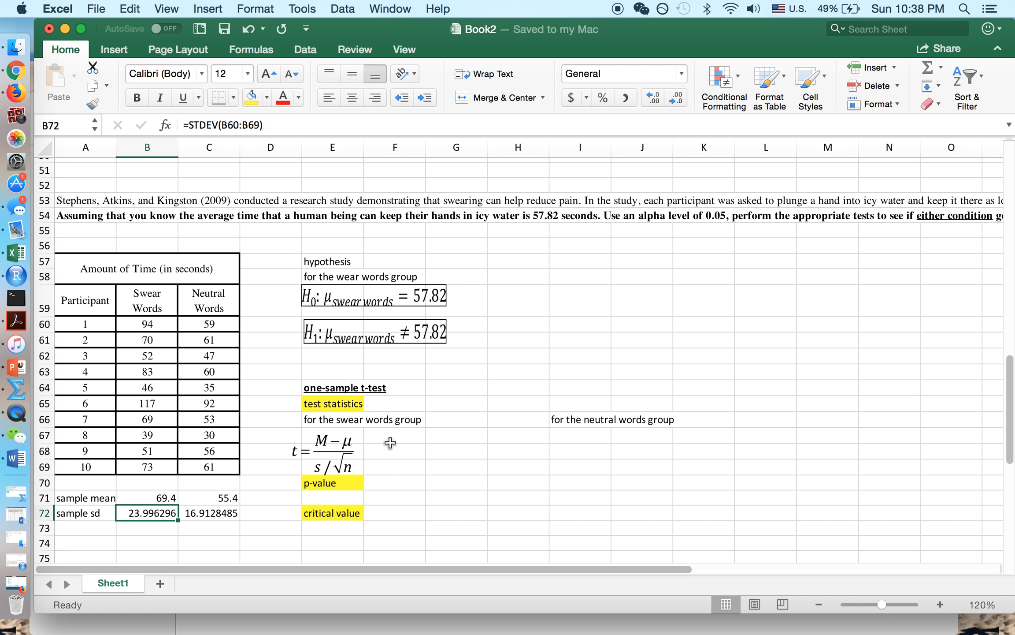
click(390, 456)
text(=)
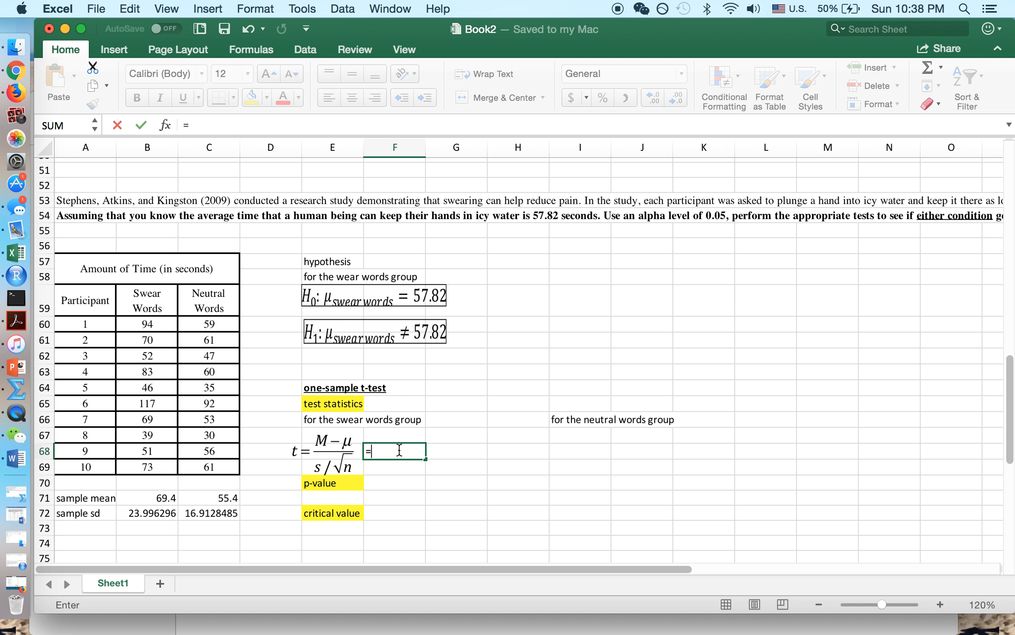
click(163, 499)
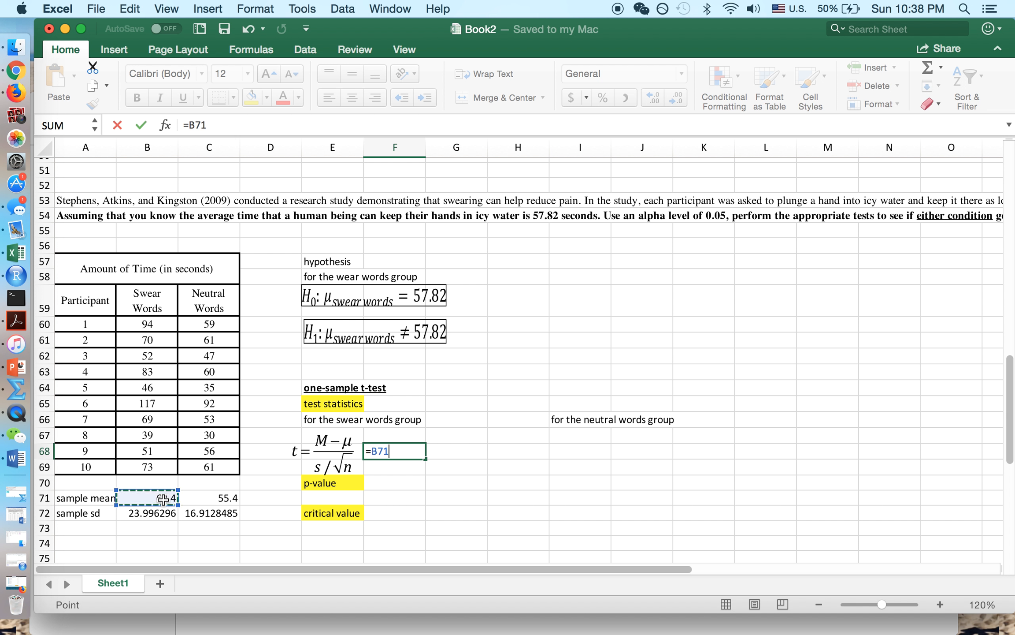
text(-)
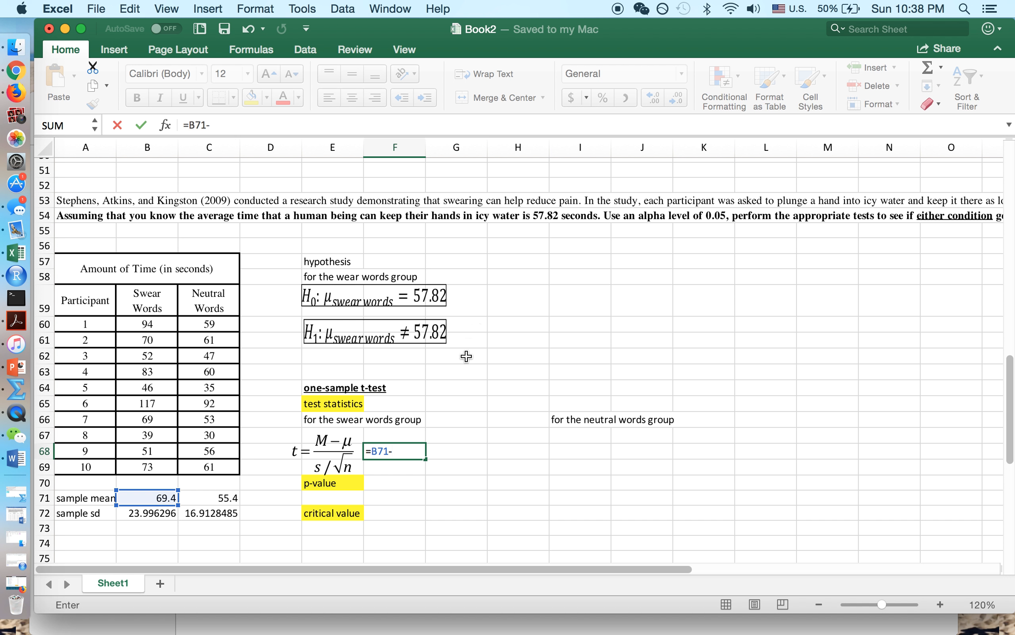
text(57.82)
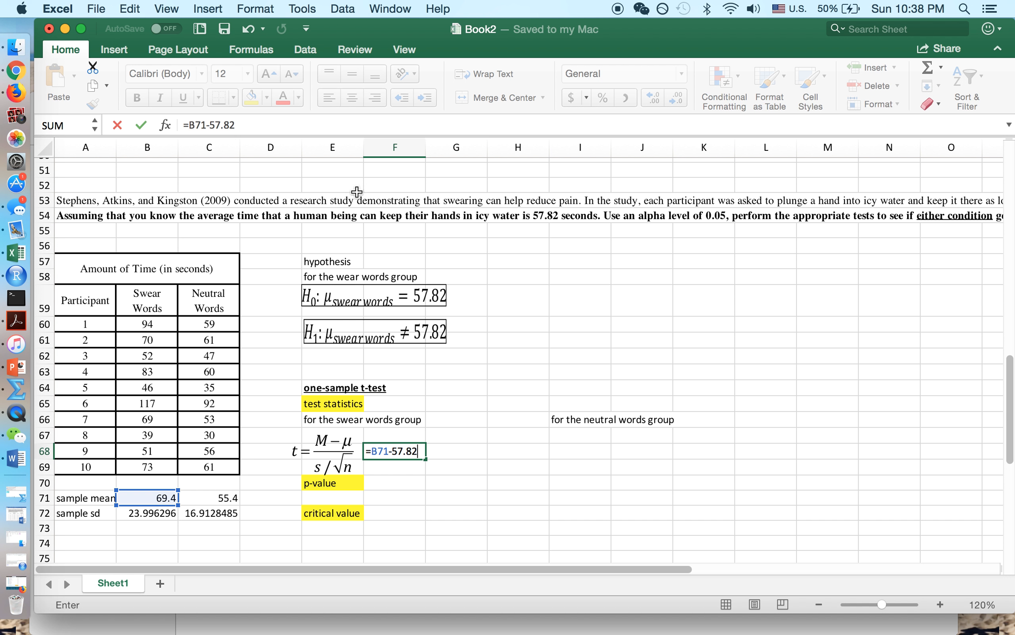
- Complete F68 as =(B71-57.82)/(B72/SQRT(10)), giving 1.52603449
click(188, 124)
text(()
click(247, 122)
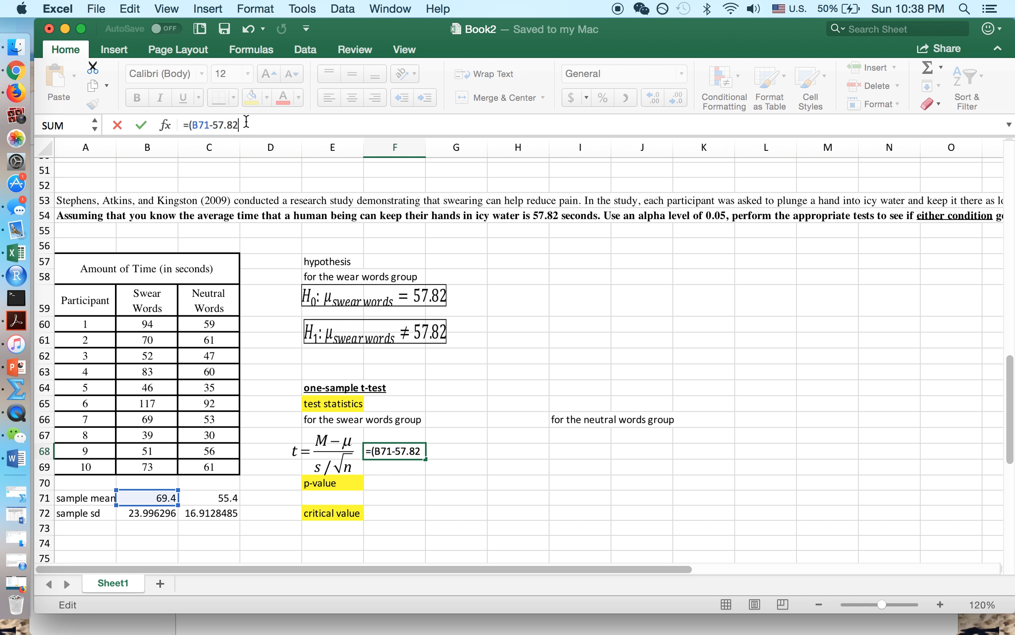
text()/)
click(143, 515)
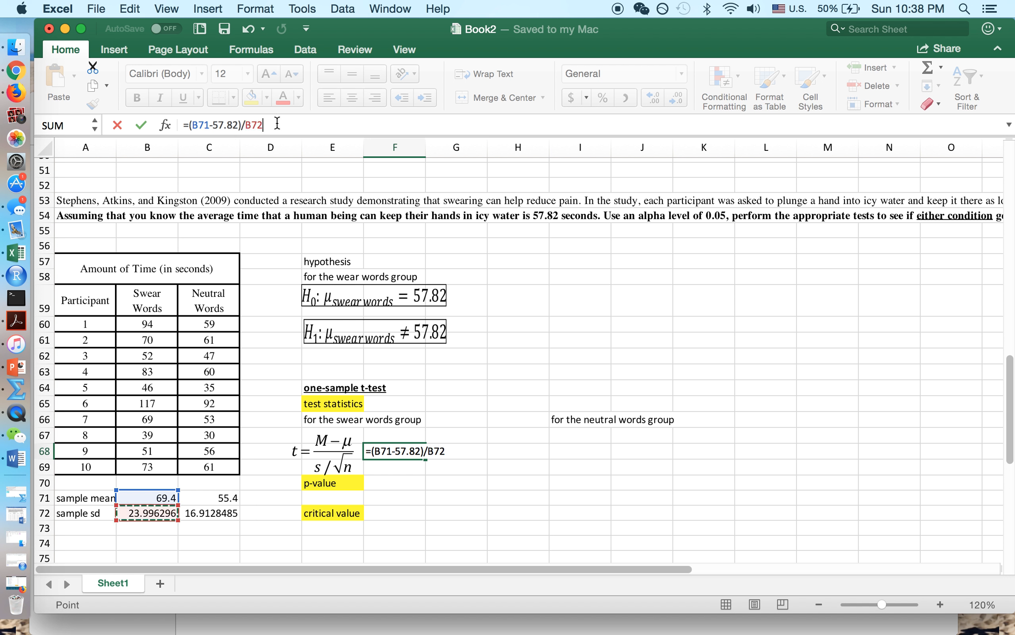
click(245, 125)
text((B72)
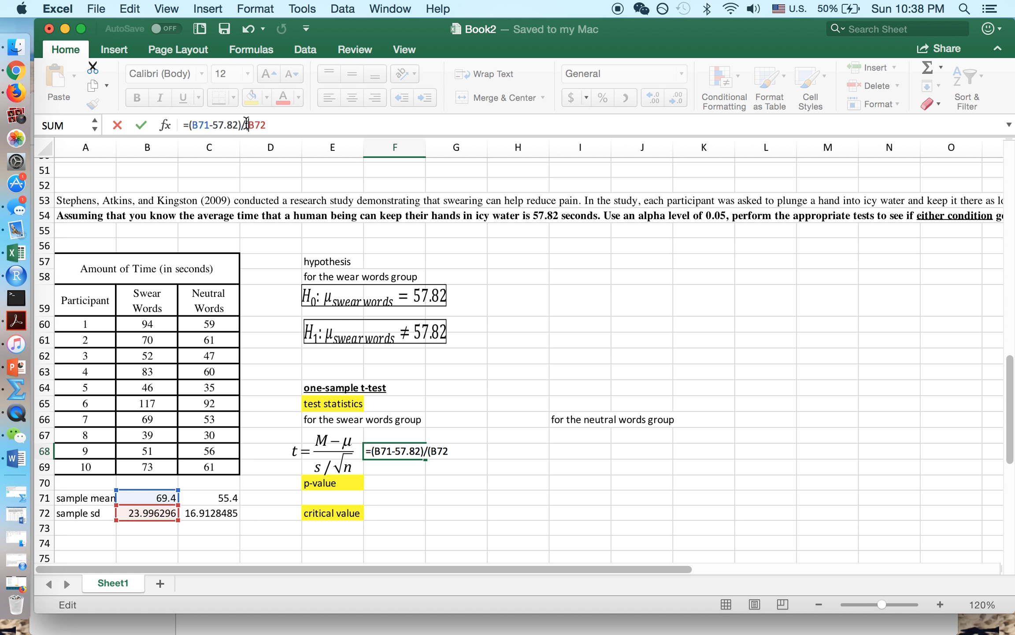
text(/sqrt()
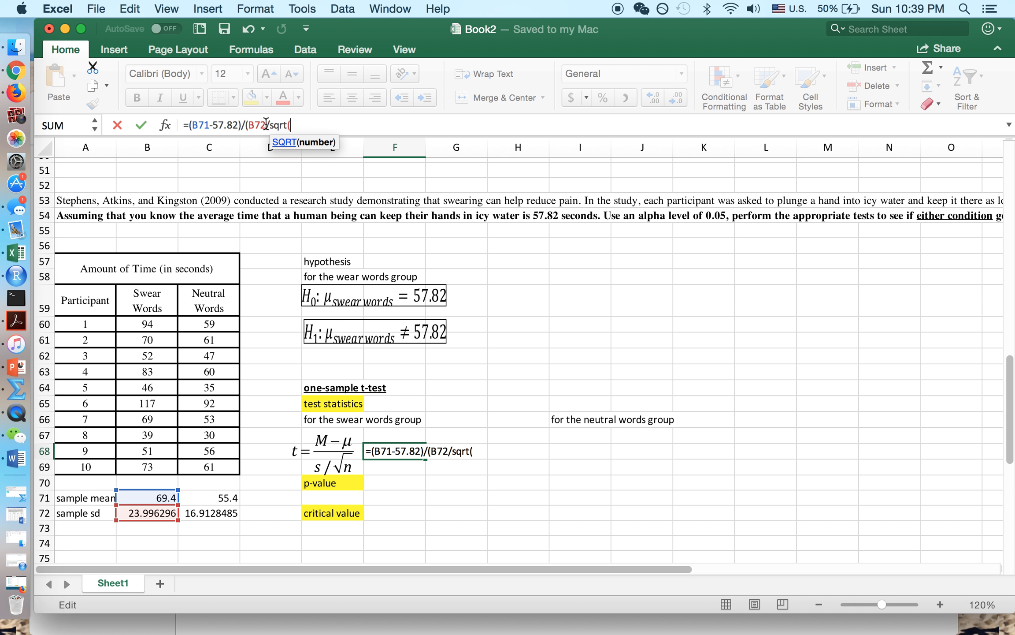
text(10))
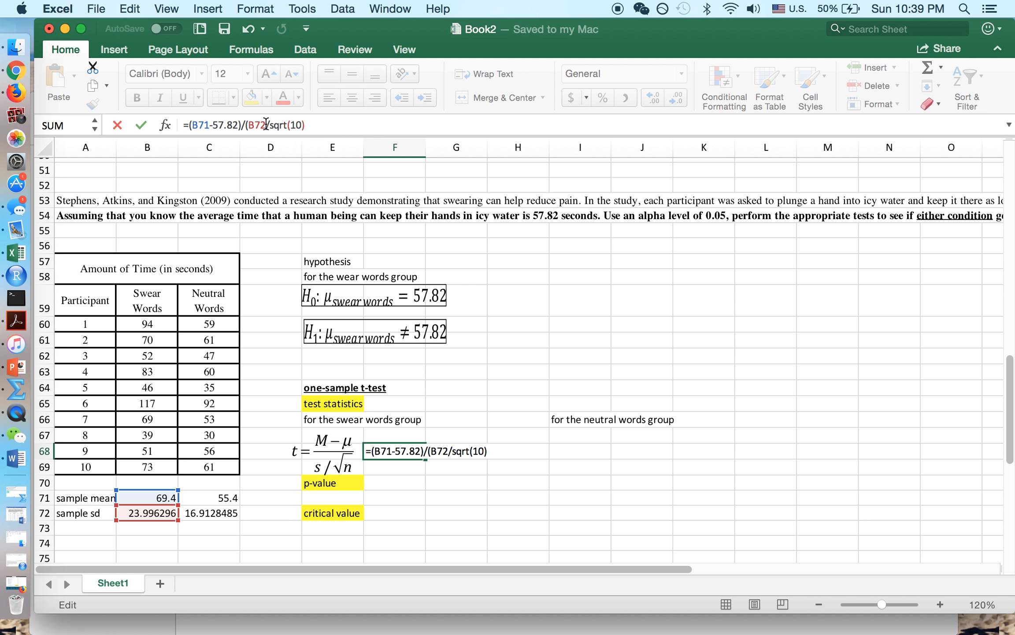
click(141, 125)
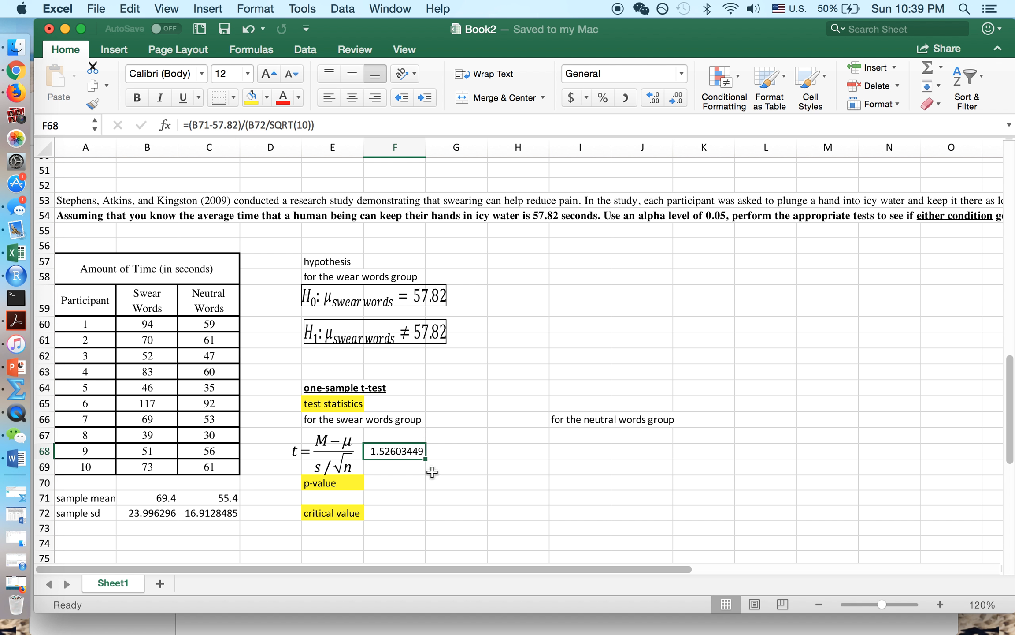
scroll(432, 471, down, 1)
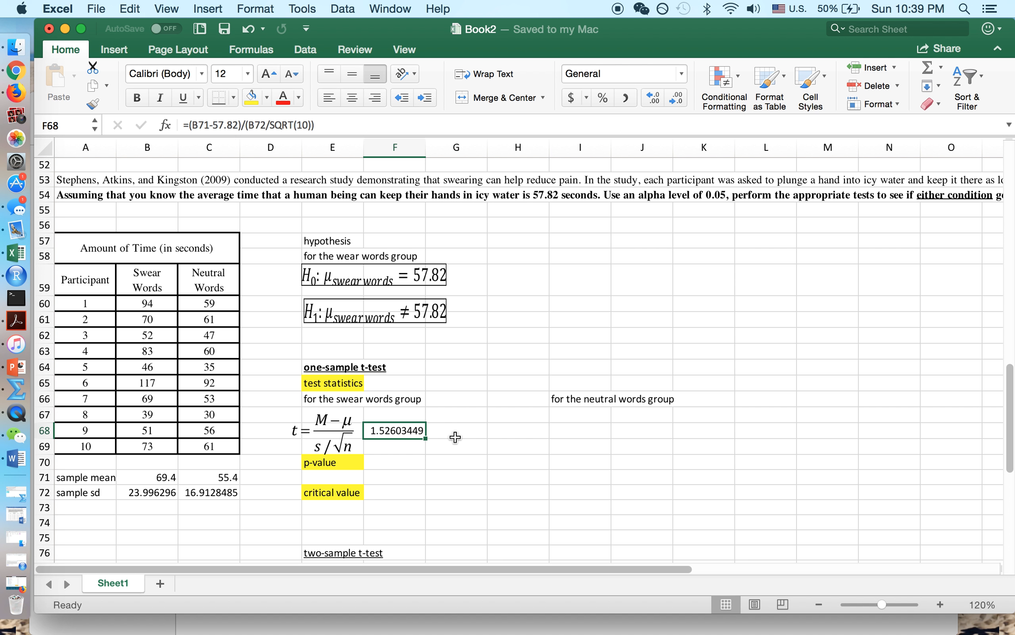
scroll(455, 437, down, 2)
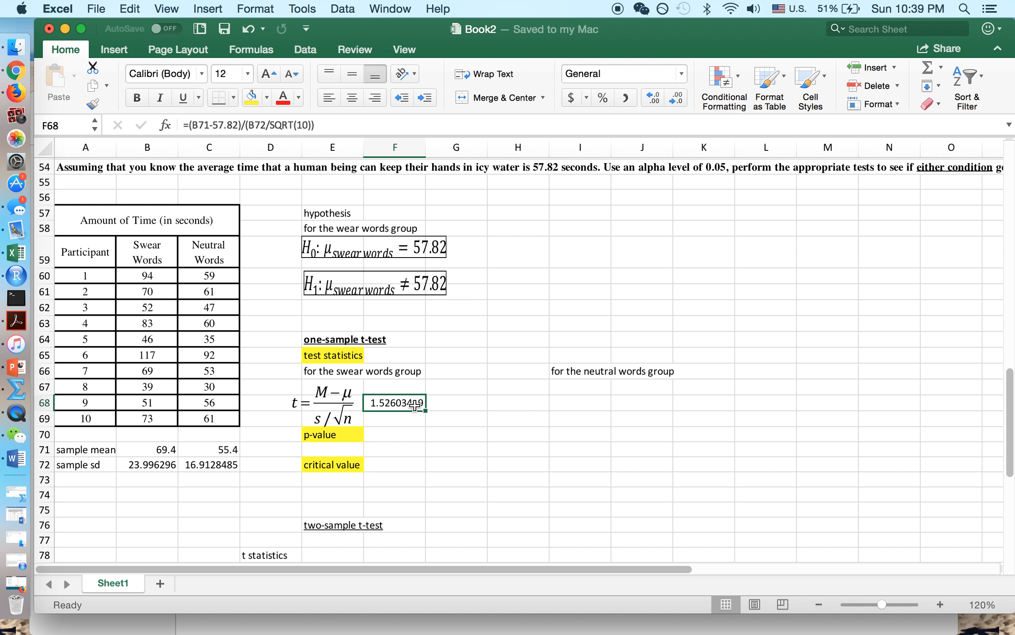
click(383, 465)
- Enter the one-tailed critical value =T.INV(0.05,9) in F72
text(=t)
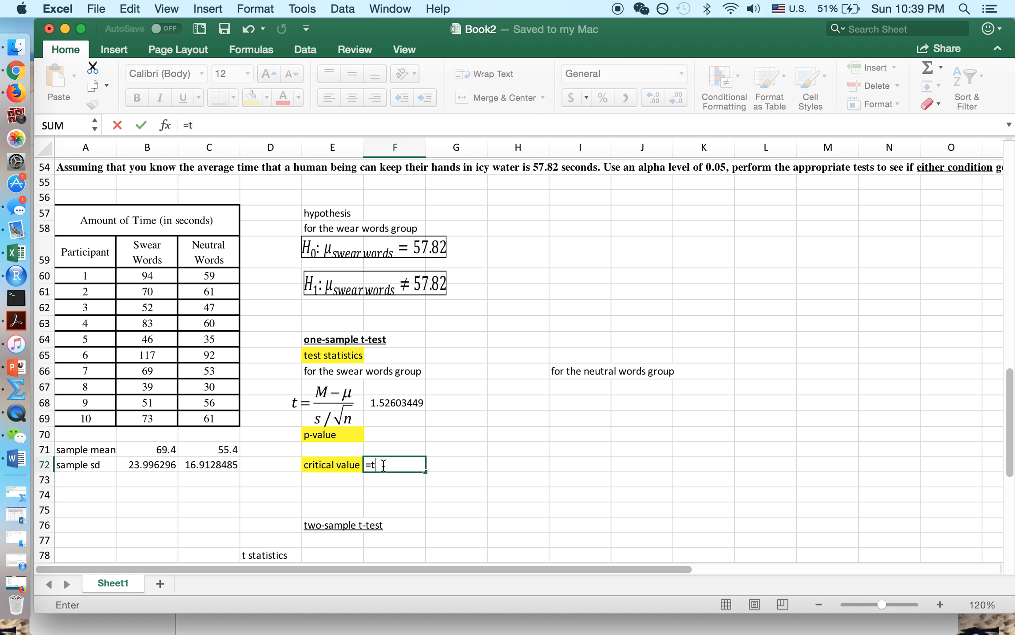
text(.dist()
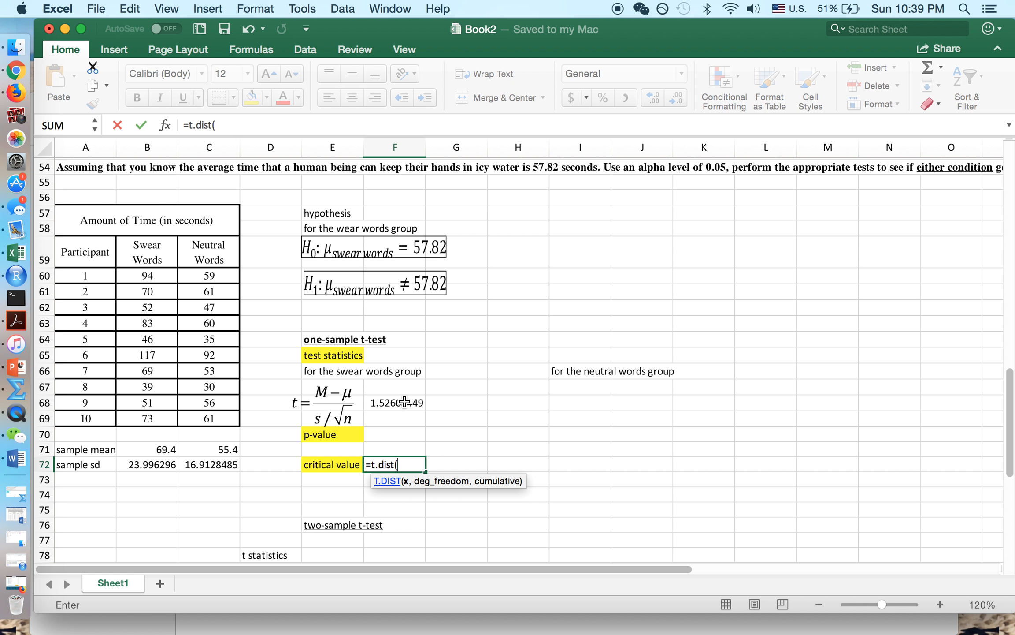
key(BackSpace)
key(BackSpace)
key(BackSpace)
key(BackSpace)
key(BackSpace)
key(BackSpace)
key(BackSpace)
text(t.inv)
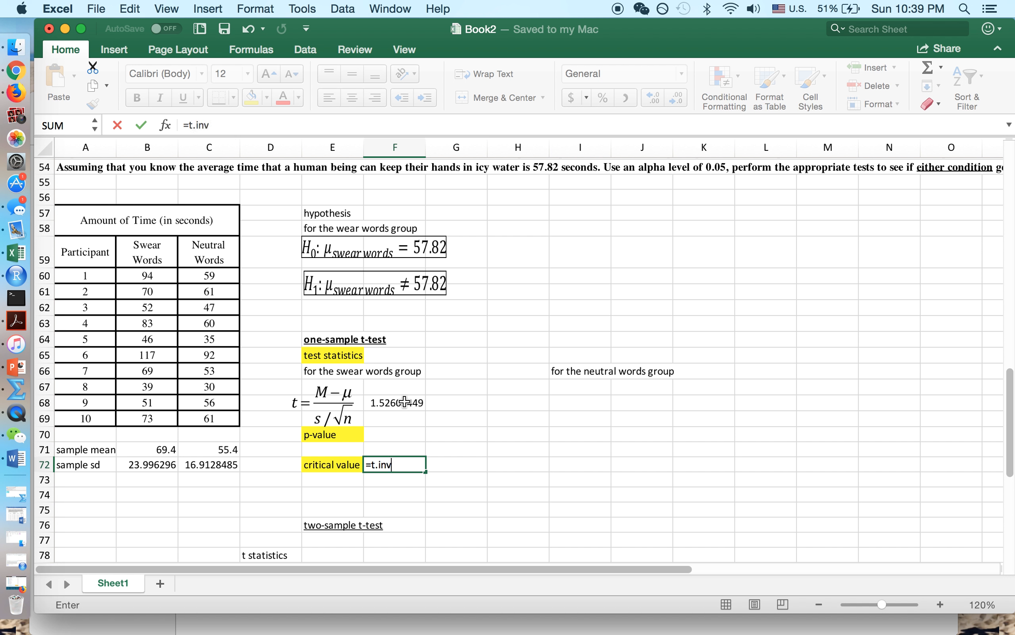
text(()
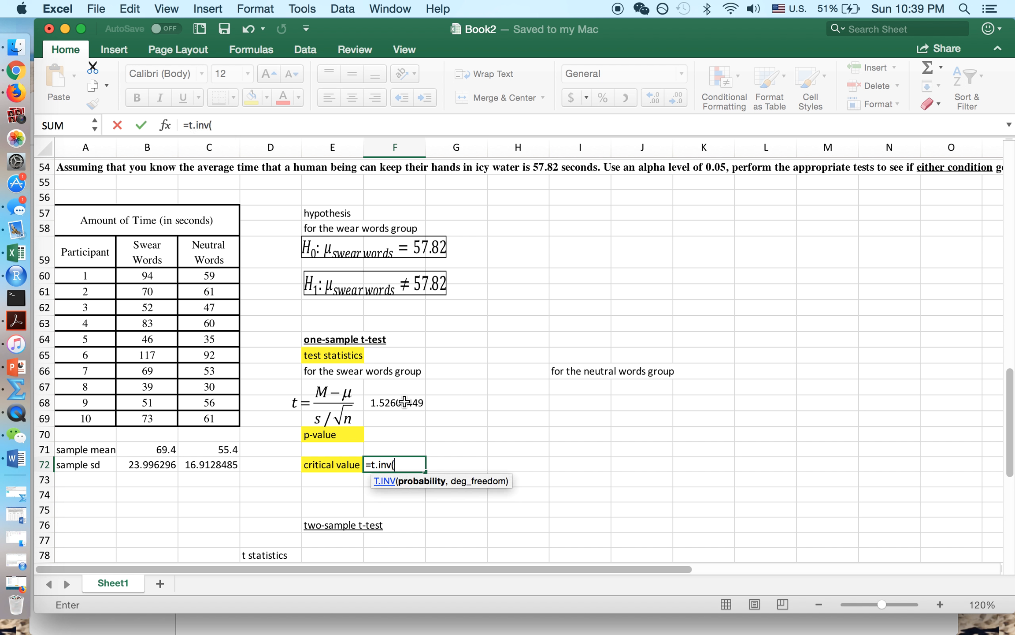
text(0.05,)
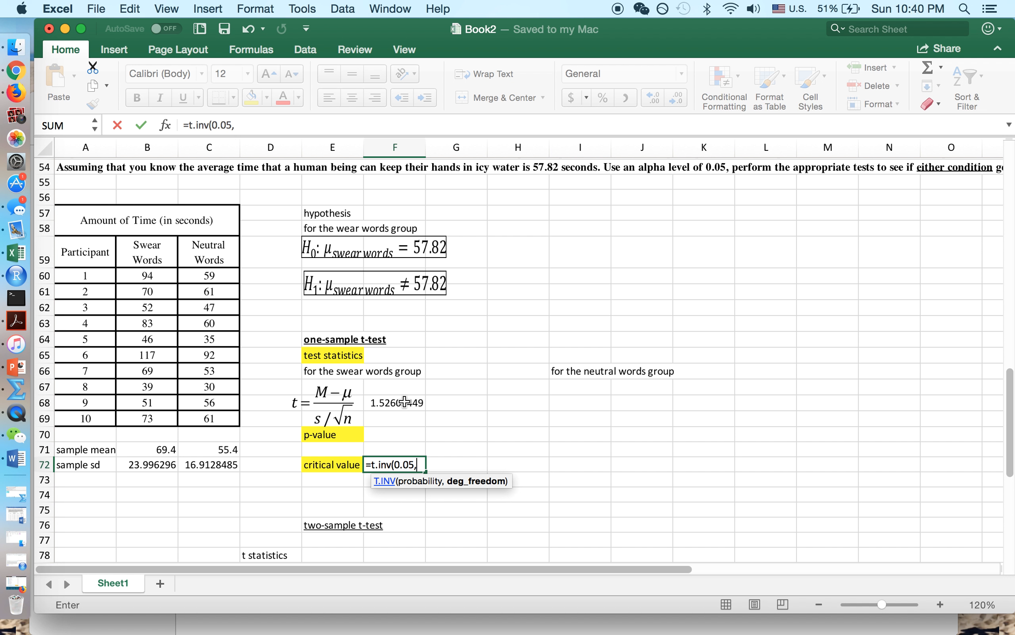
text(9))
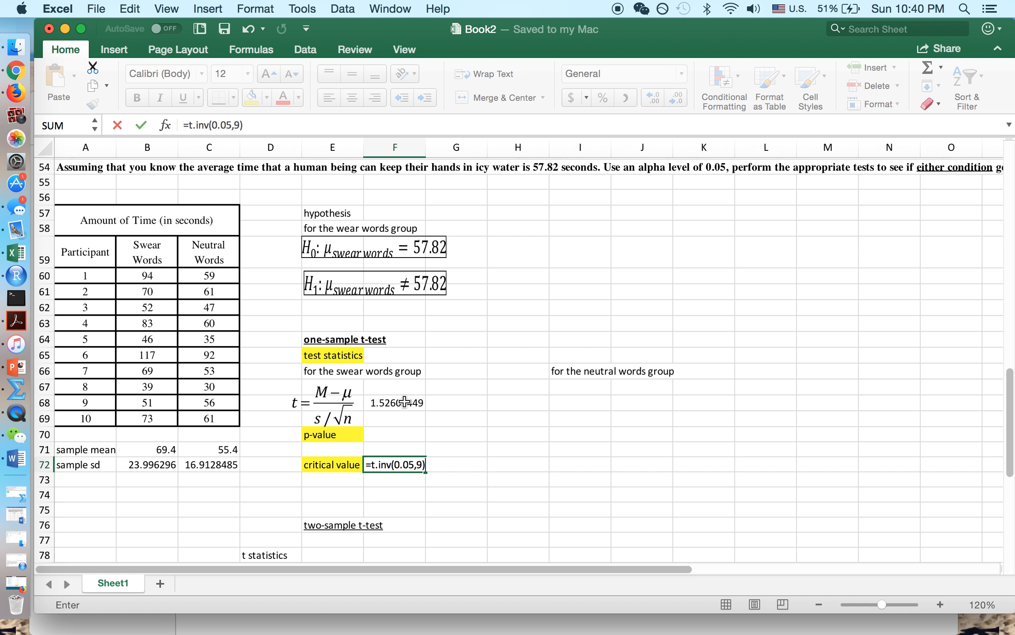
click(140, 125)
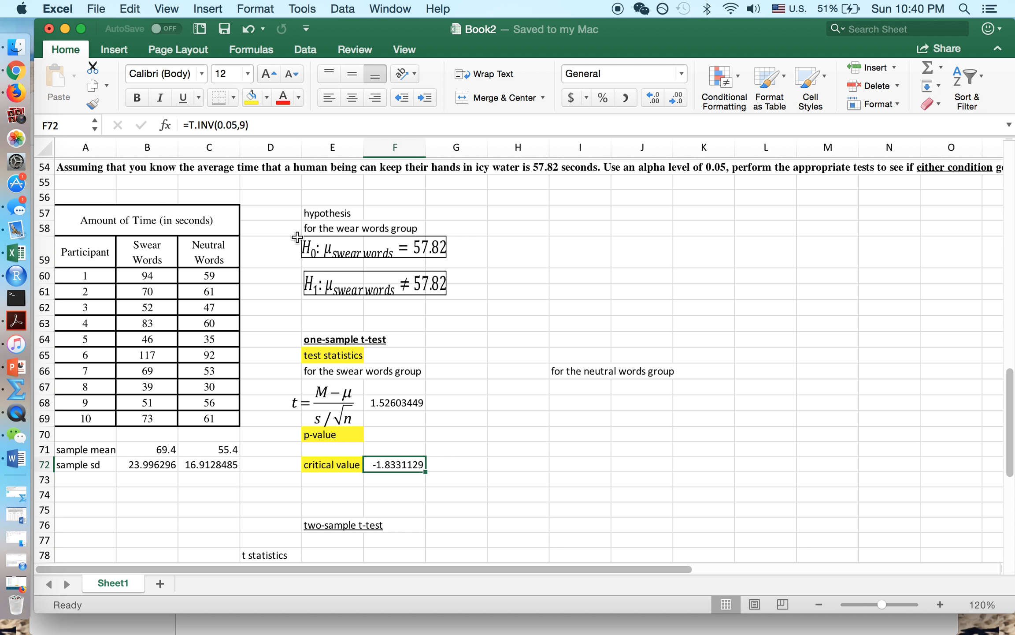
- Replace it with the two-tailed =T.INV.2T(0.05,9), giving 2.26215716
click(214, 124)
text(.2)
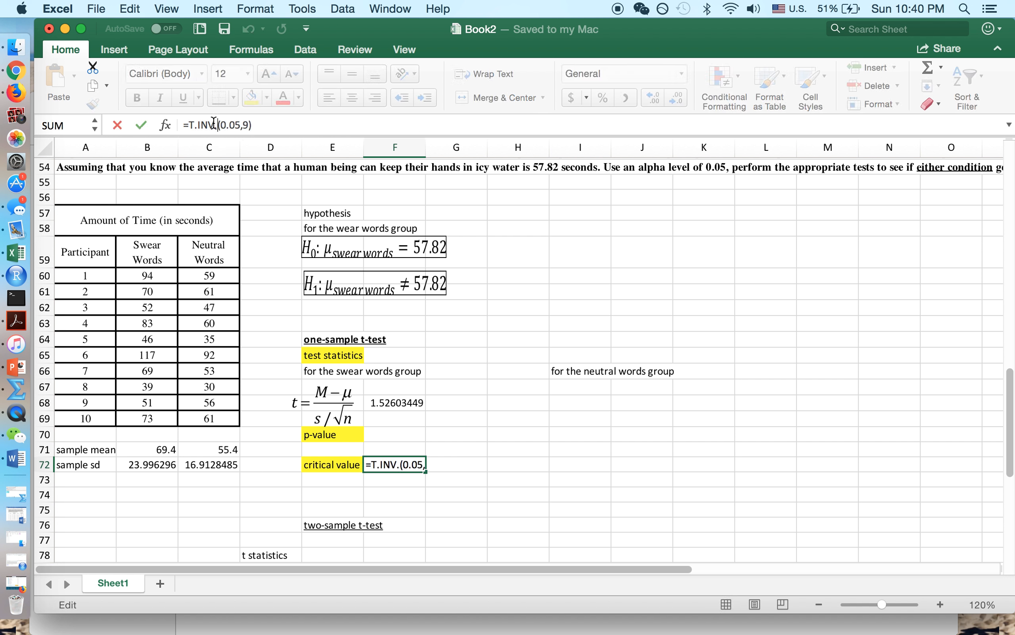
text(5)
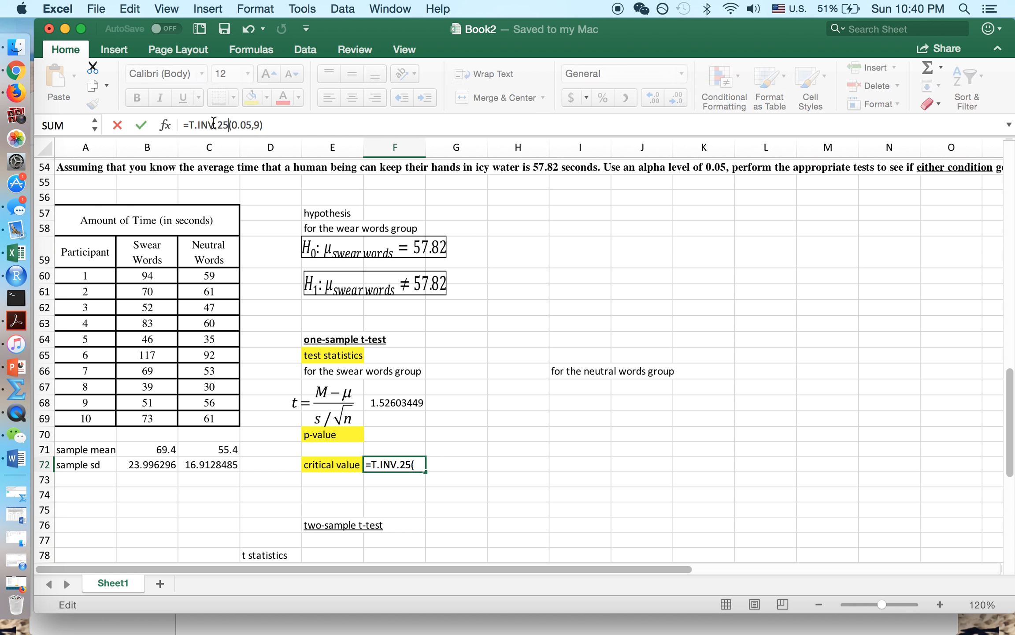
key(BackSpace)
text(T)
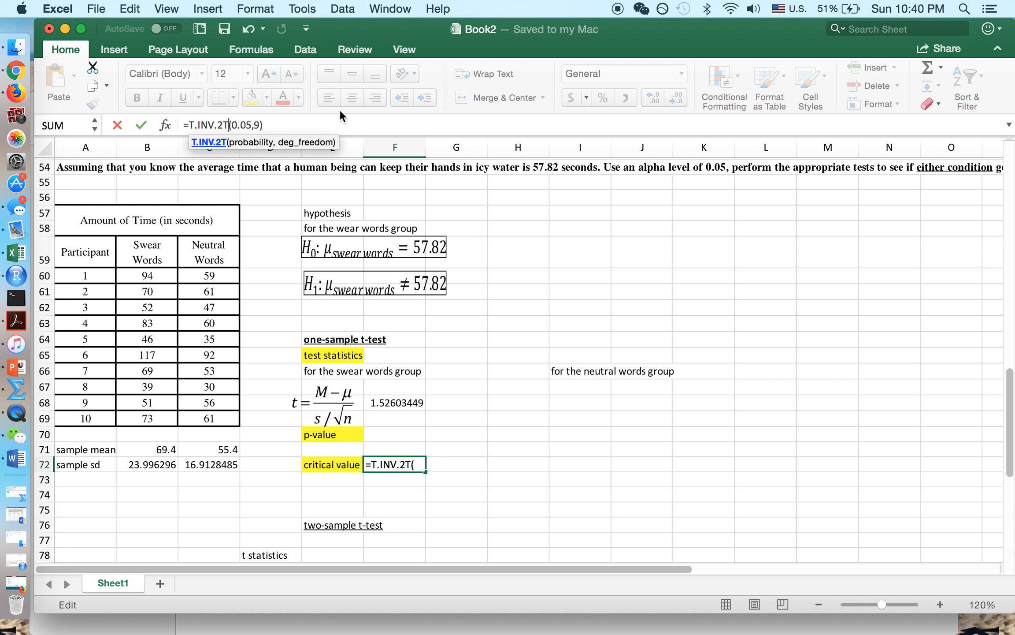
click(141, 126)
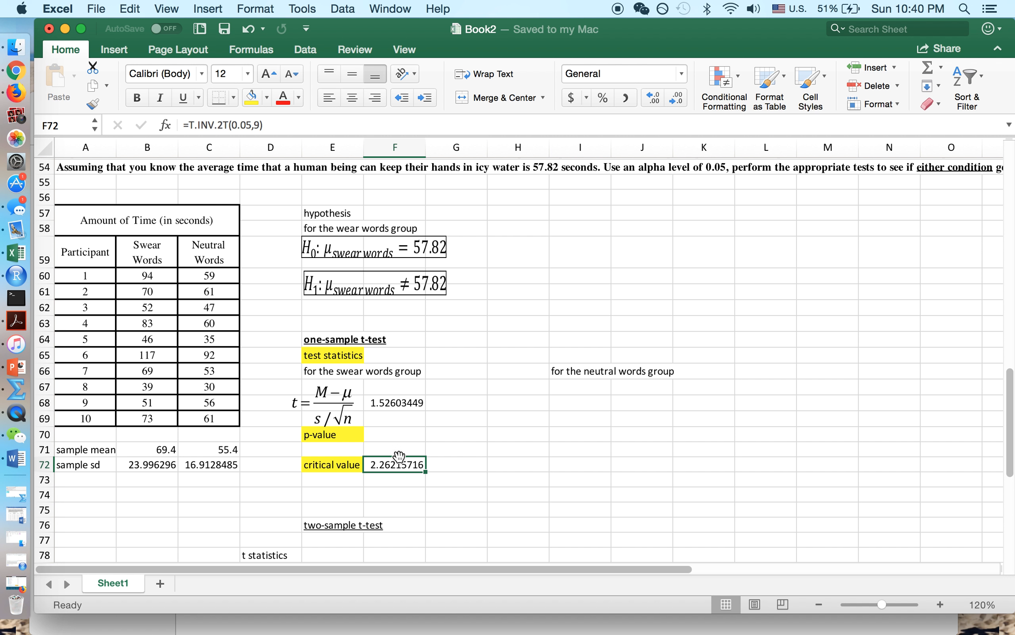
key(super+z)
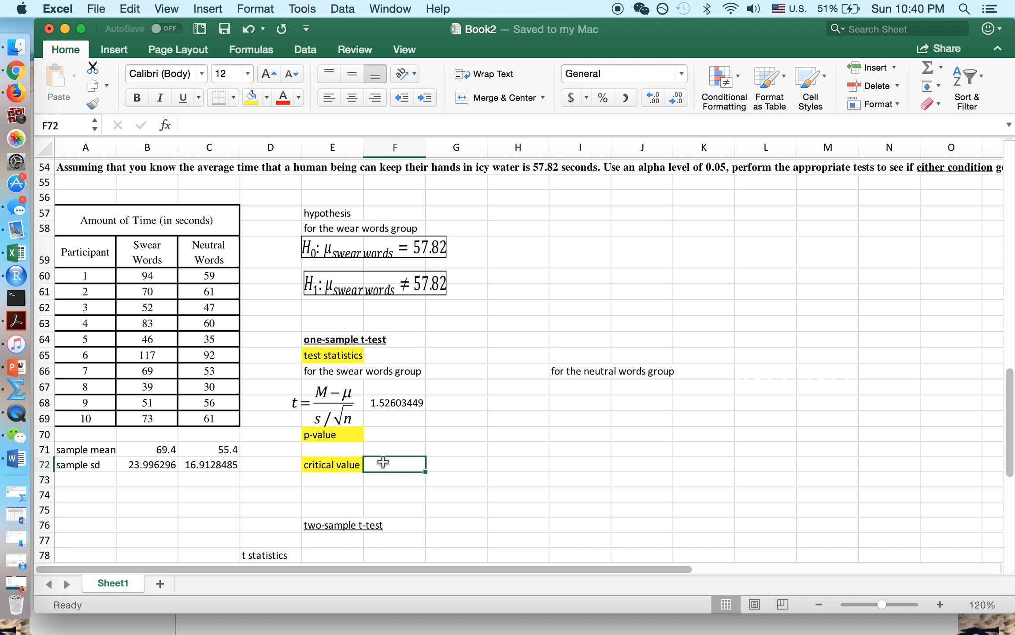
text(=)
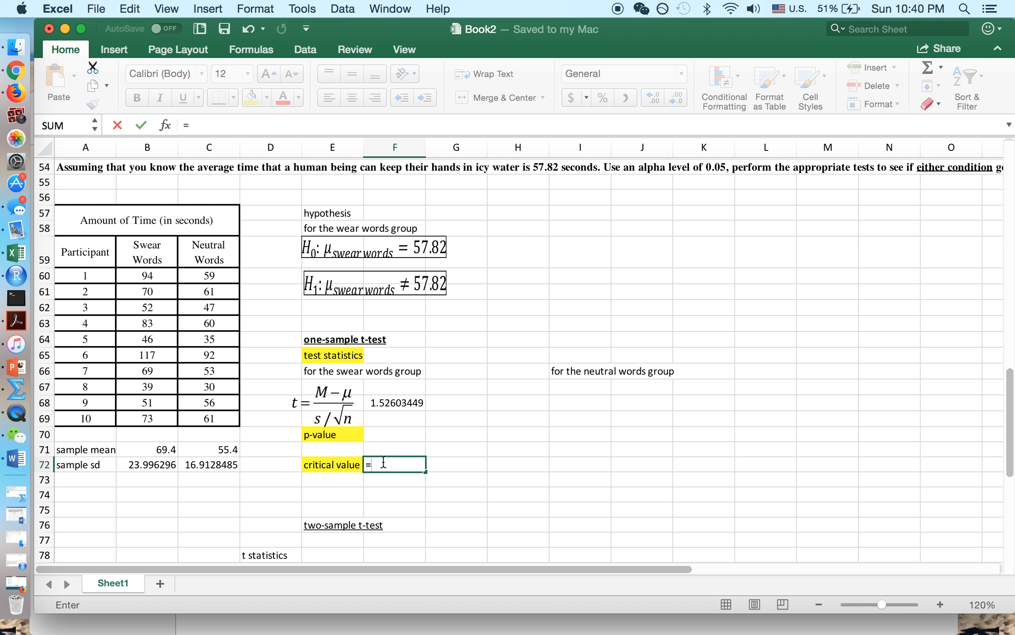
text(t.inv.25)
key(BackSpace)
text(t()
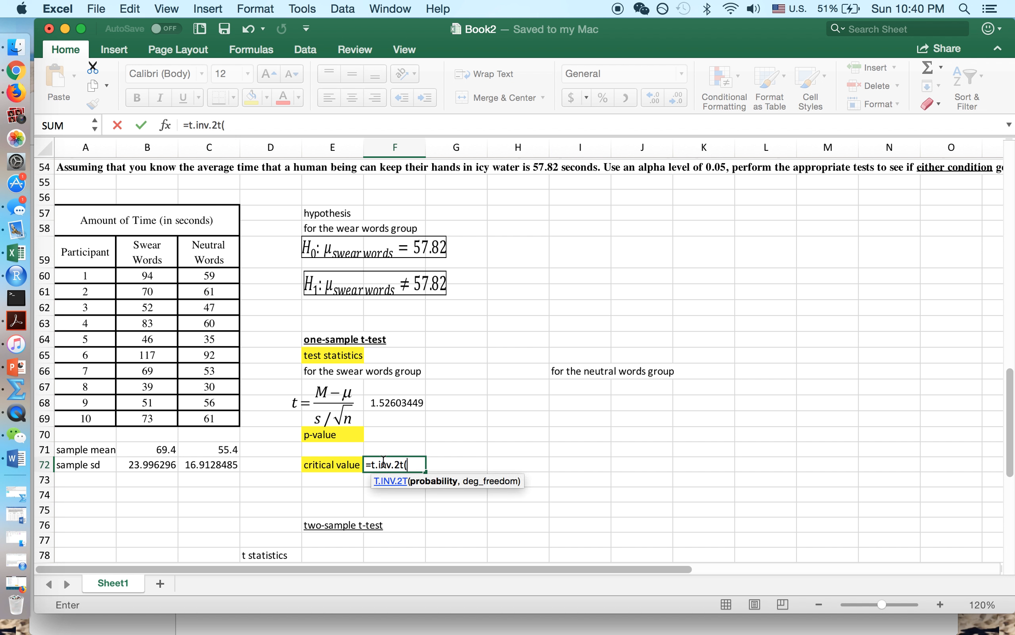
text(0.05,)
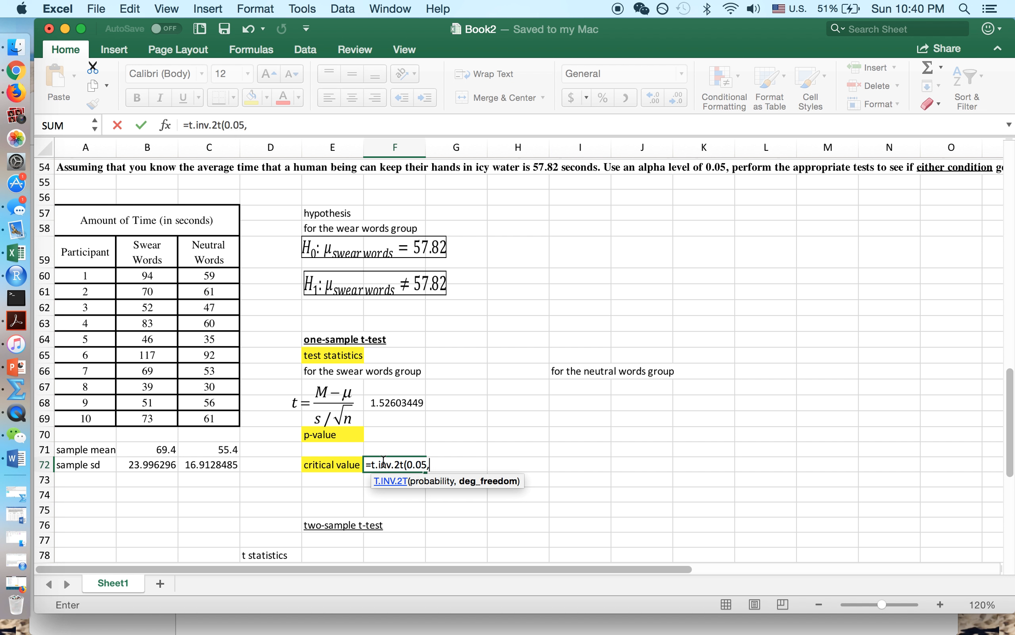
text(9))
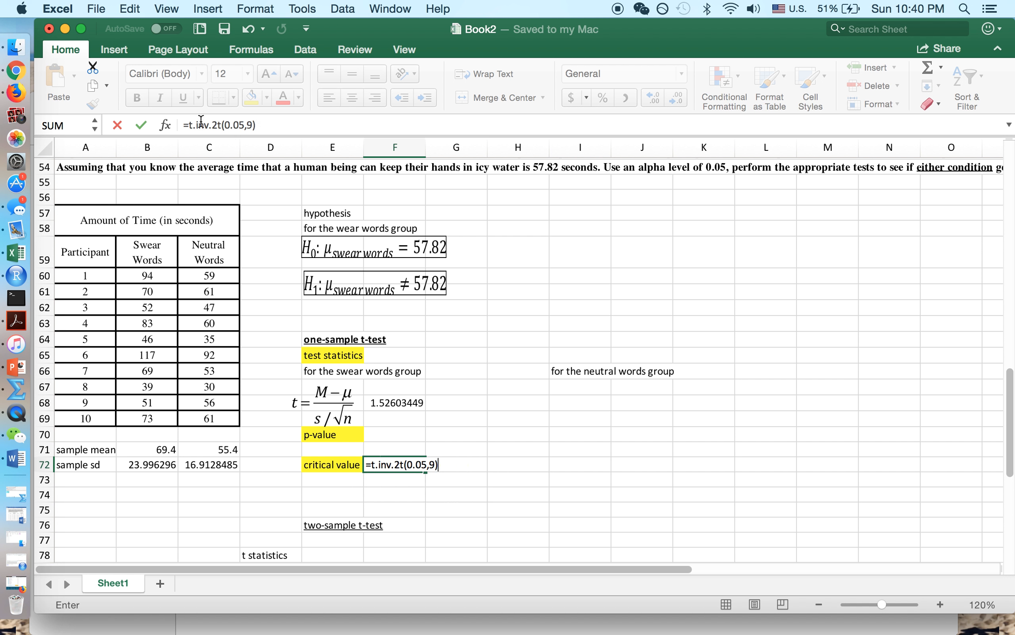
click(140, 122)
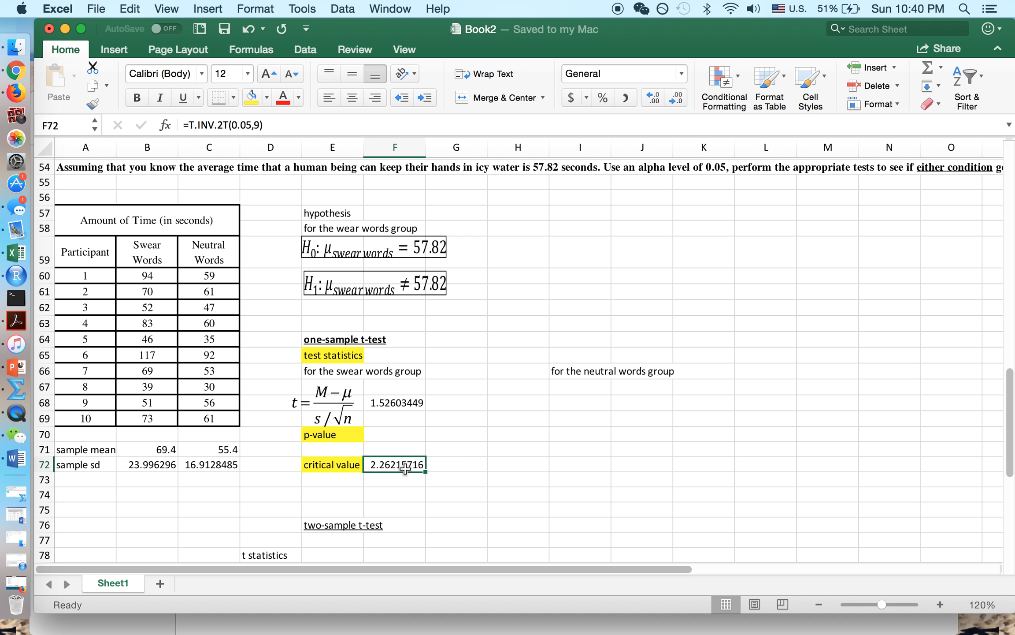
click(386, 403)
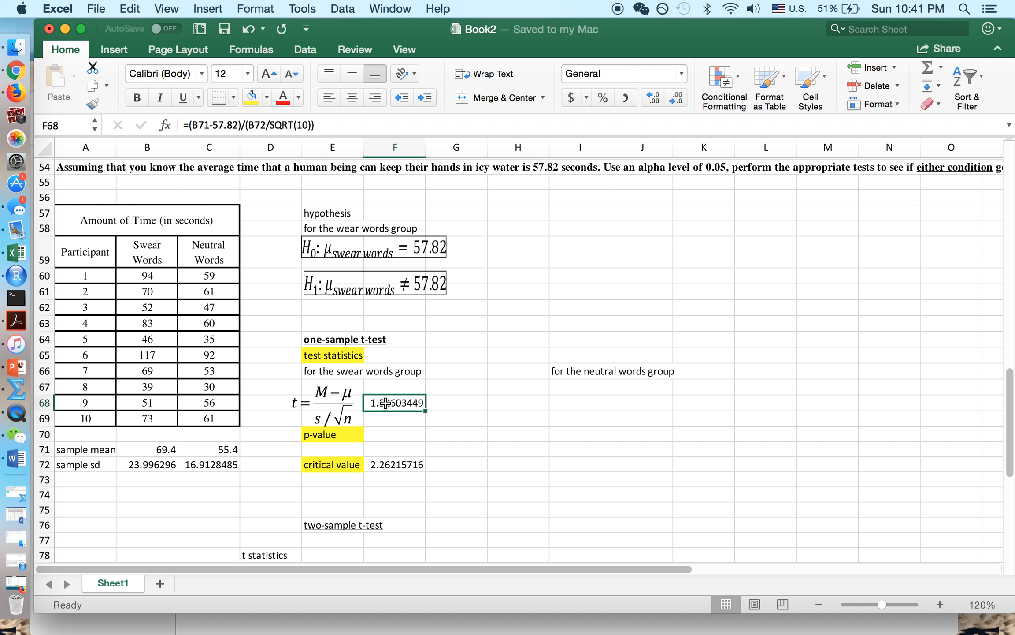
- Review the critical value, Swear Words data and null hypothesis, then bring the t-test_Excel folder forward
click(410, 460)
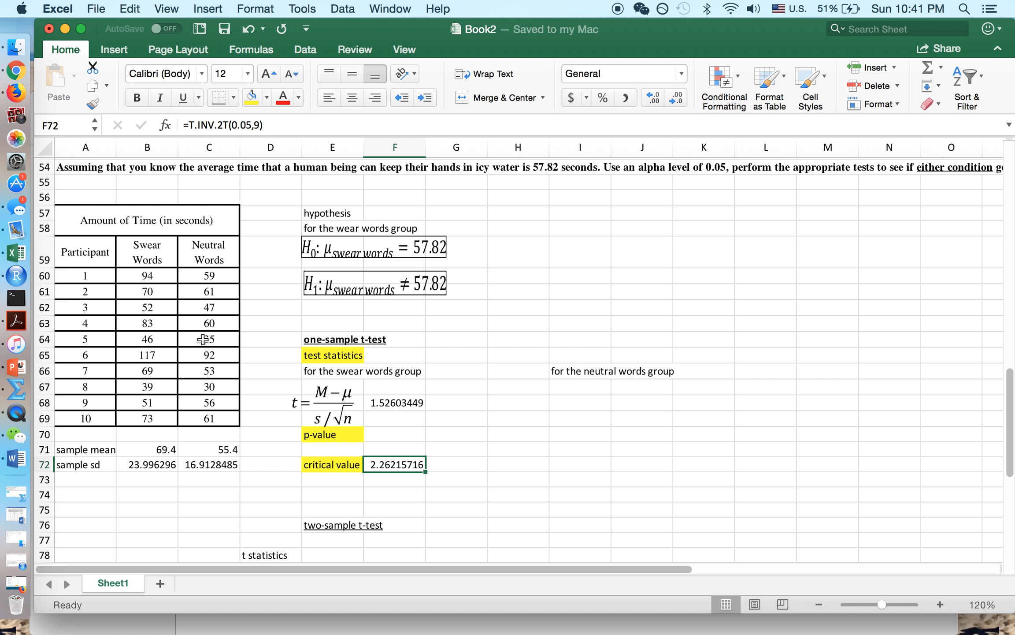
drag(151, 247, 148, 420)
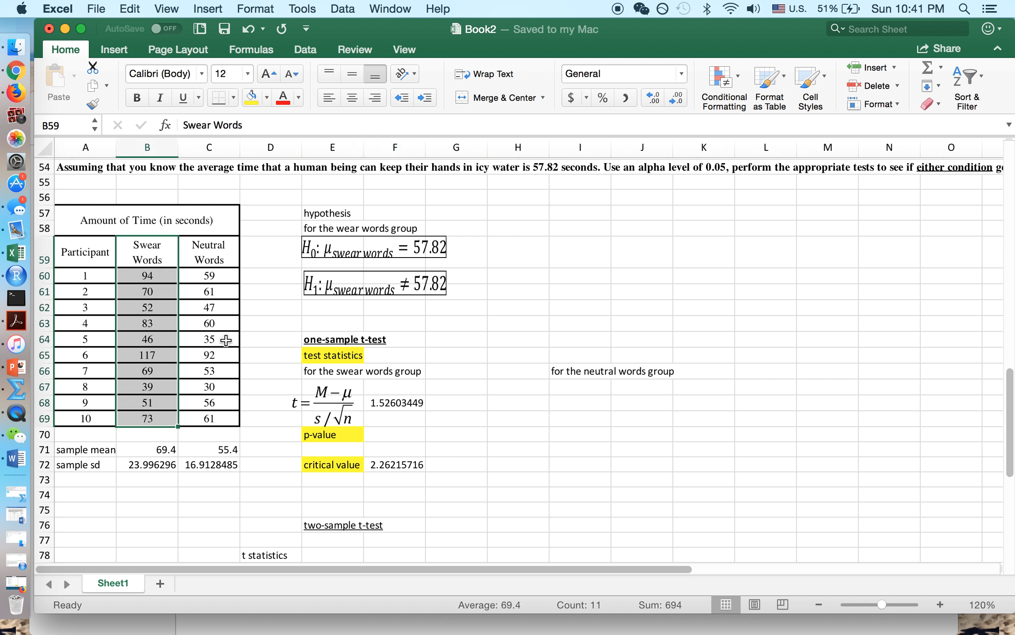
click(429, 247)
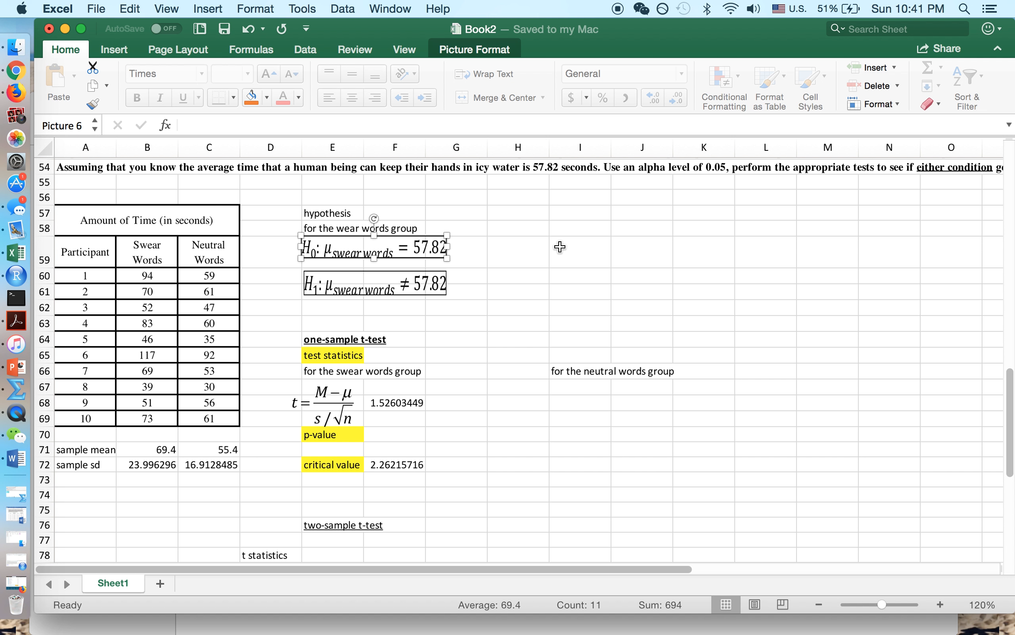
click(385, 436)
click(400, 402)
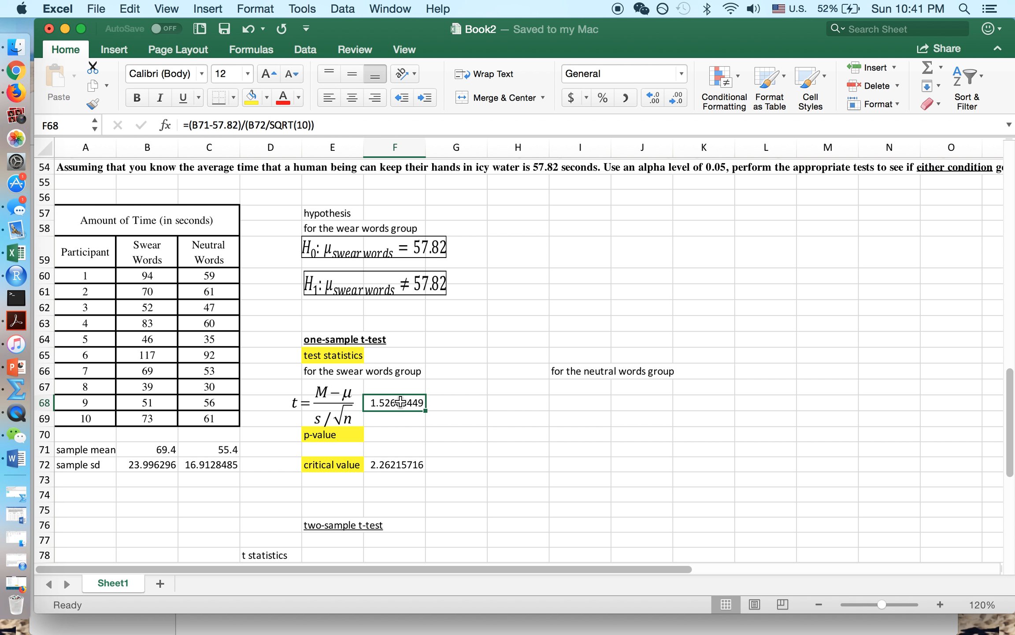
click(339, 435)
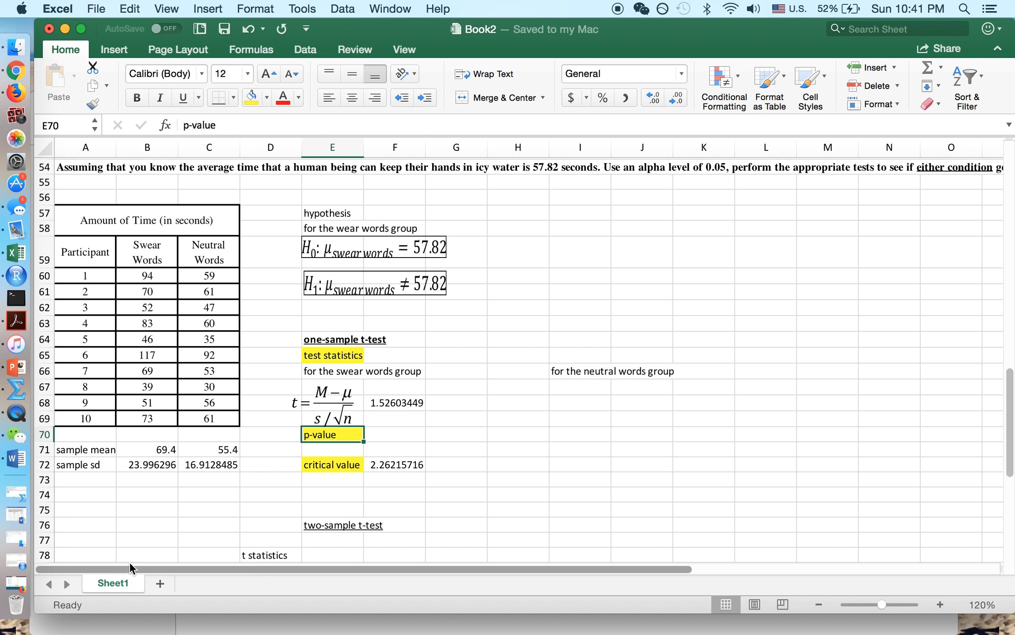
click(123, 627)
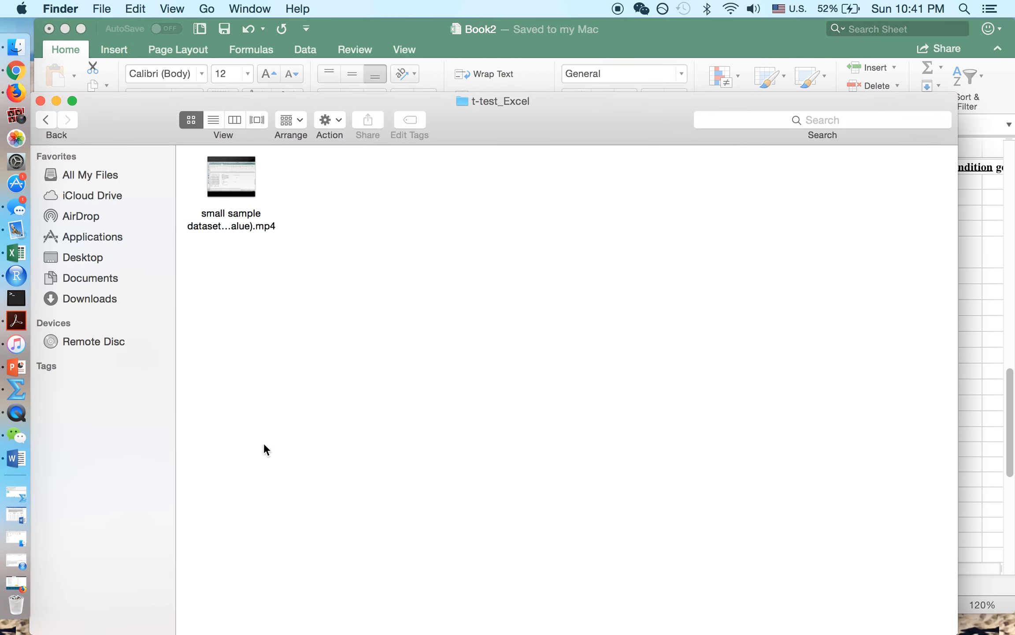
- In the Sketchpad, draw a vertical line at 1.5 and hatch the right tail
click(56, 101)
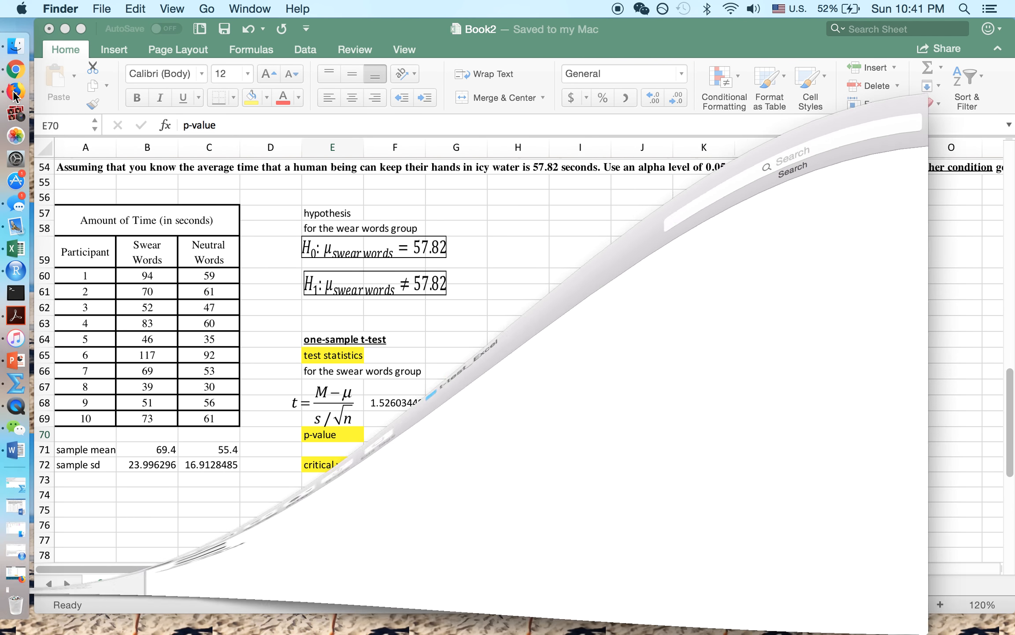
click(16, 92)
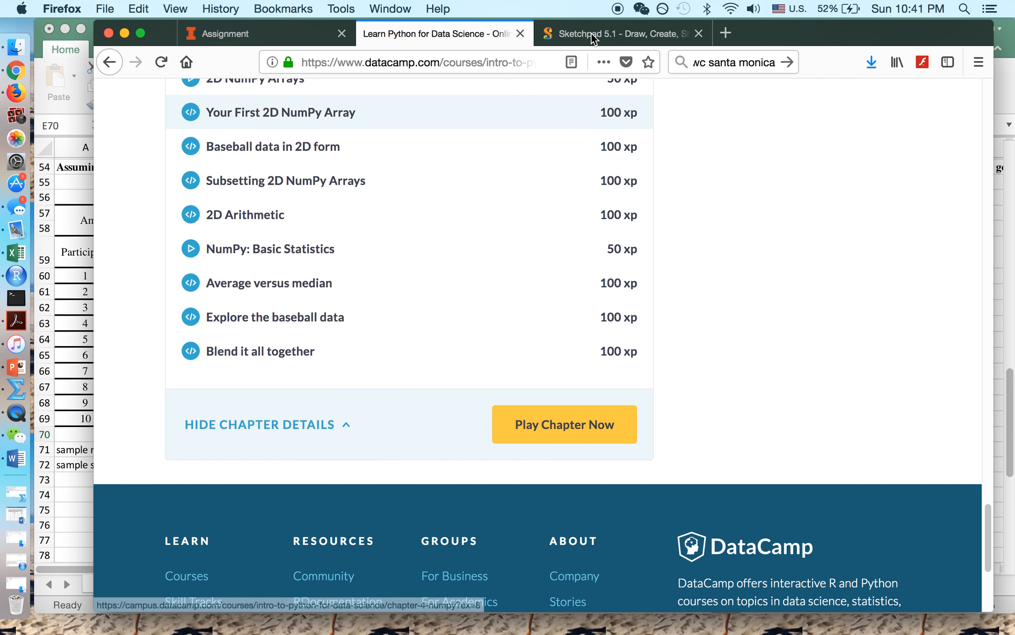
click(591, 36)
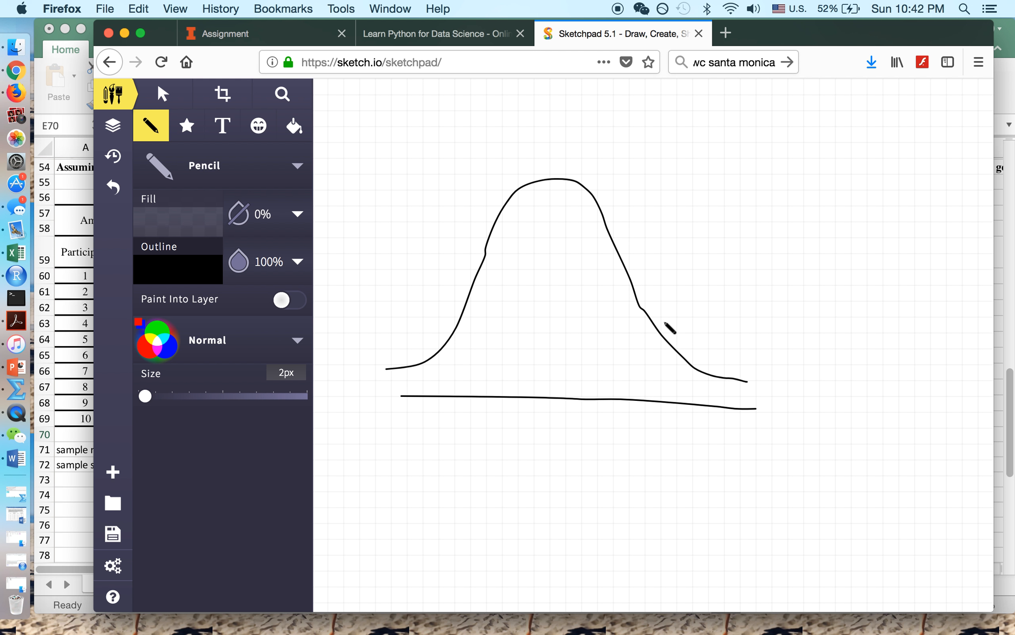
mouse_move(662, 321)
mouse_down()
mouse_move(661, 431)
mouse_move(636, 474)
mouse_move(652, 467)
mouse_move(670, 479)
mouse_move(685, 451)
mouse_up()
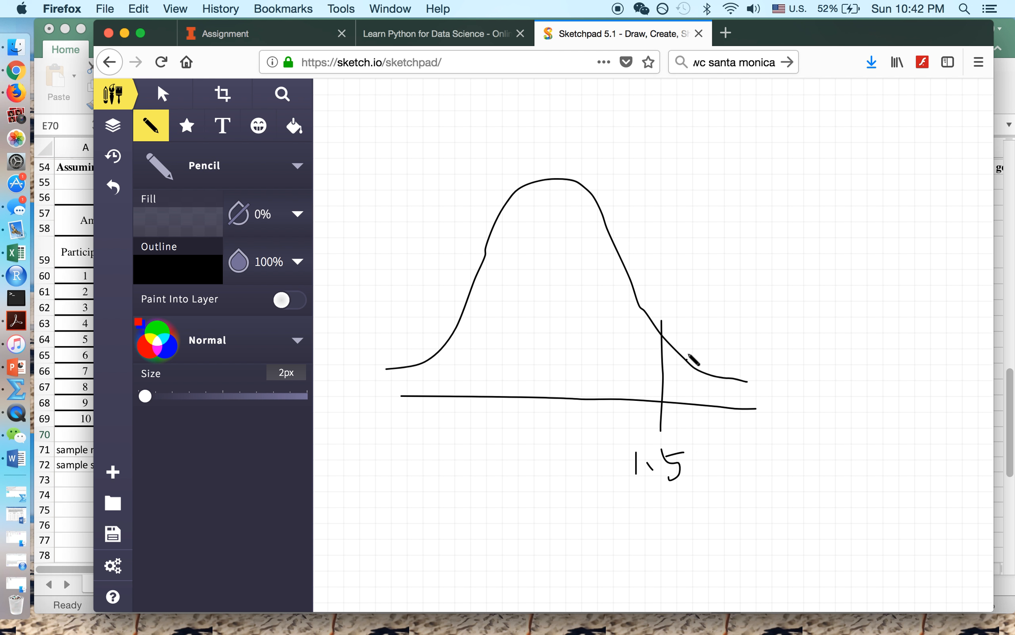
mouse_move(670, 377)
mouse_down()
mouse_move(683, 364)
mouse_move(696, 381)
mouse_move(747, 380)
mouse_move(748, 394)
mouse_up()
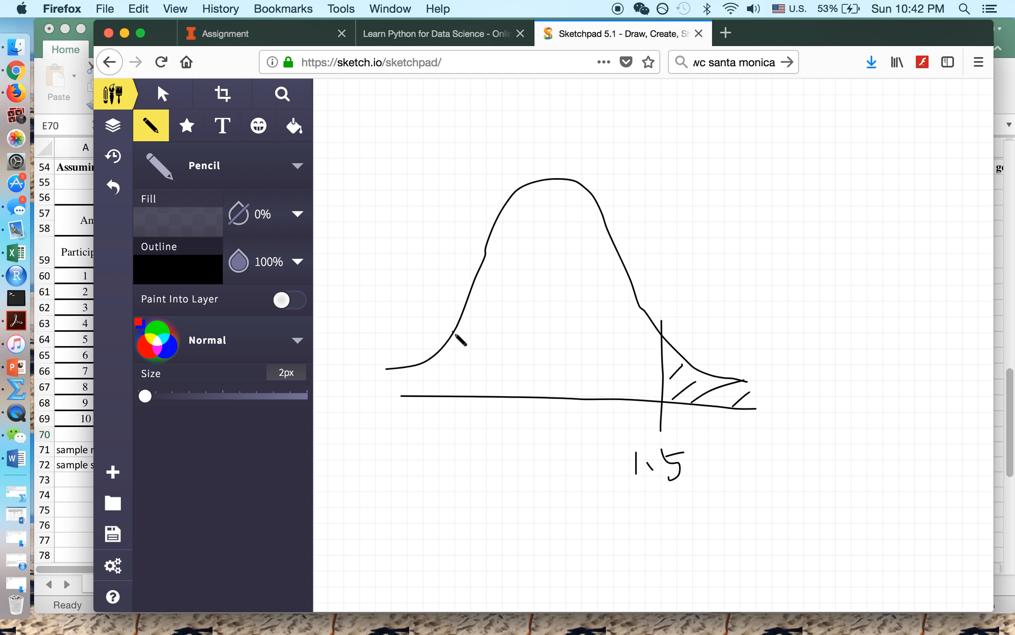
- Draw the matching left line, hatch the left tail and label it -1.5
drag(443, 324, 439, 428)
mouse_move(373, 391)
mouse_down()
mouse_move(394, 368)
mouse_move(405, 394)
mouse_move(425, 401)
mouse_up()
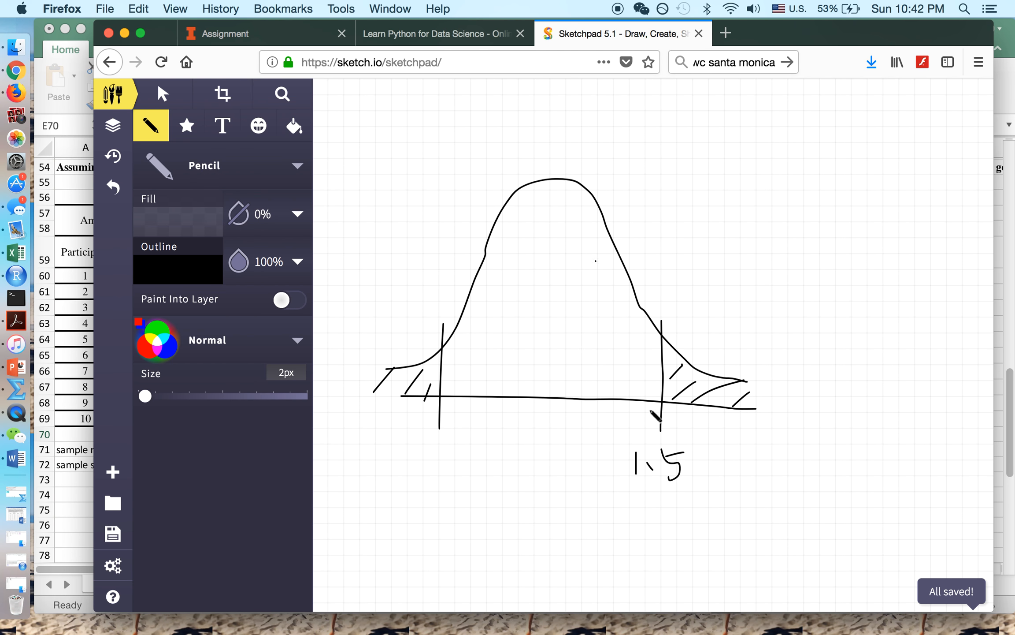
mouse_move(401, 461)
mouse_down()
mouse_move(433, 470)
mouse_move(454, 461)
mouse_move(462, 473)
mouse_move(489, 436)
mouse_up()
click(421, 450)
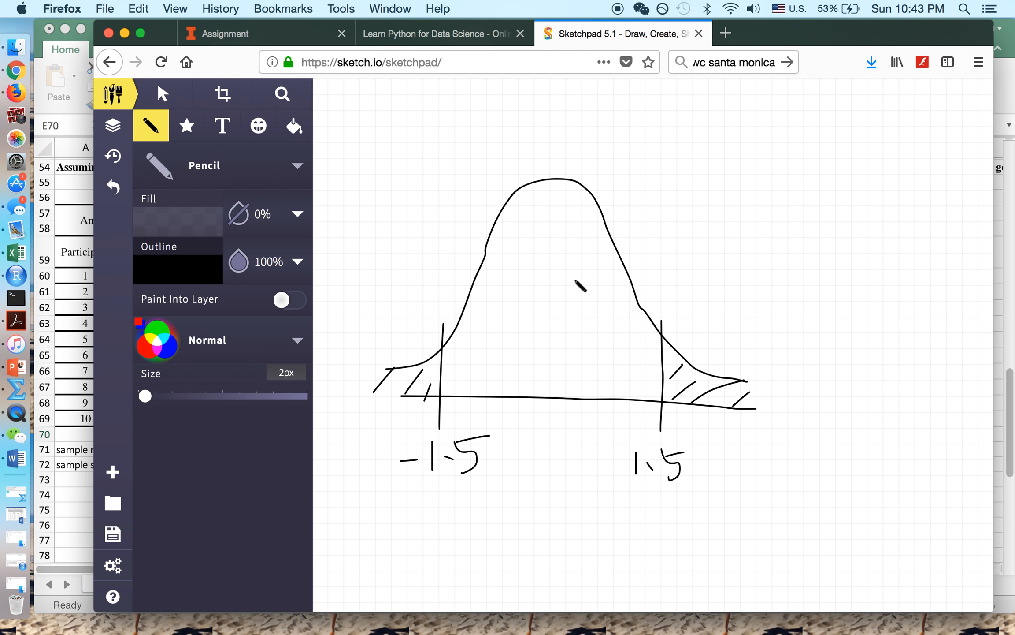
click(61, 486)
- Enter =(1-T.DIST(F68,9,TRUE))*2 in F70, giving a p-value of 0.161344
click(382, 440)
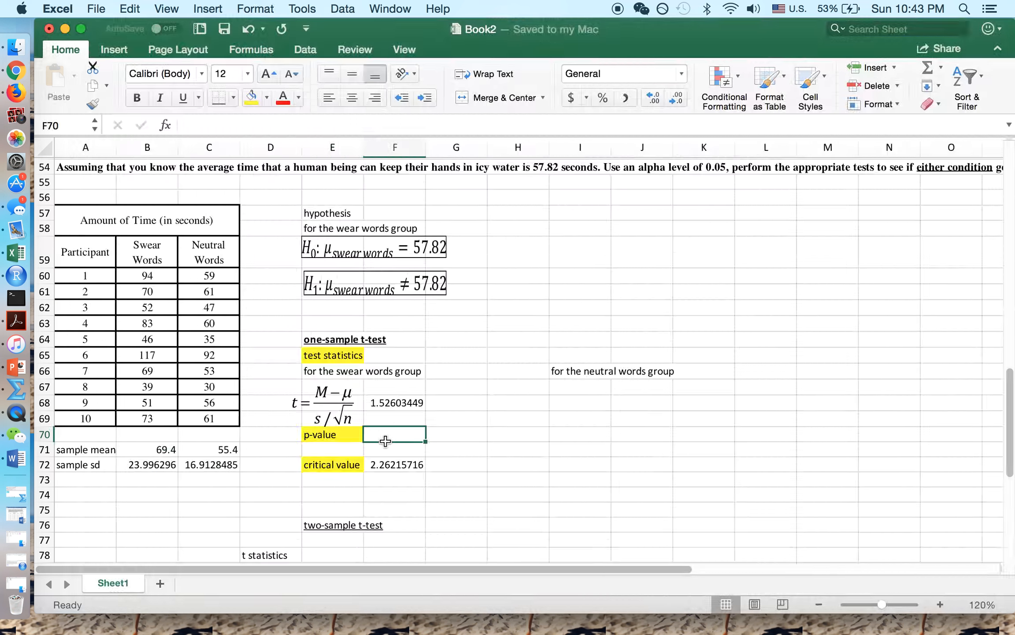
text(=)
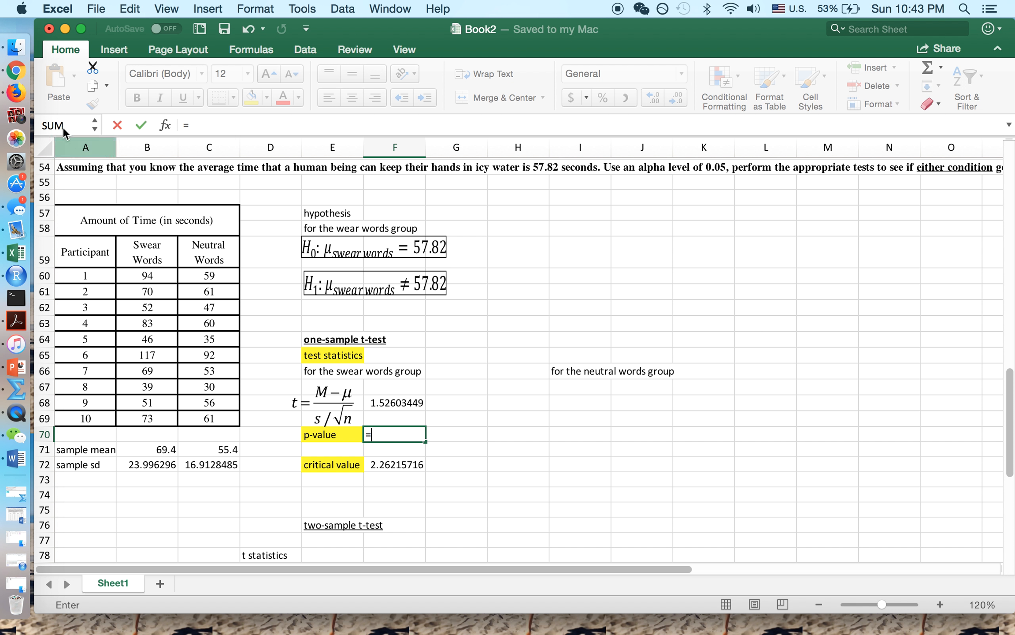
click(26, 97)
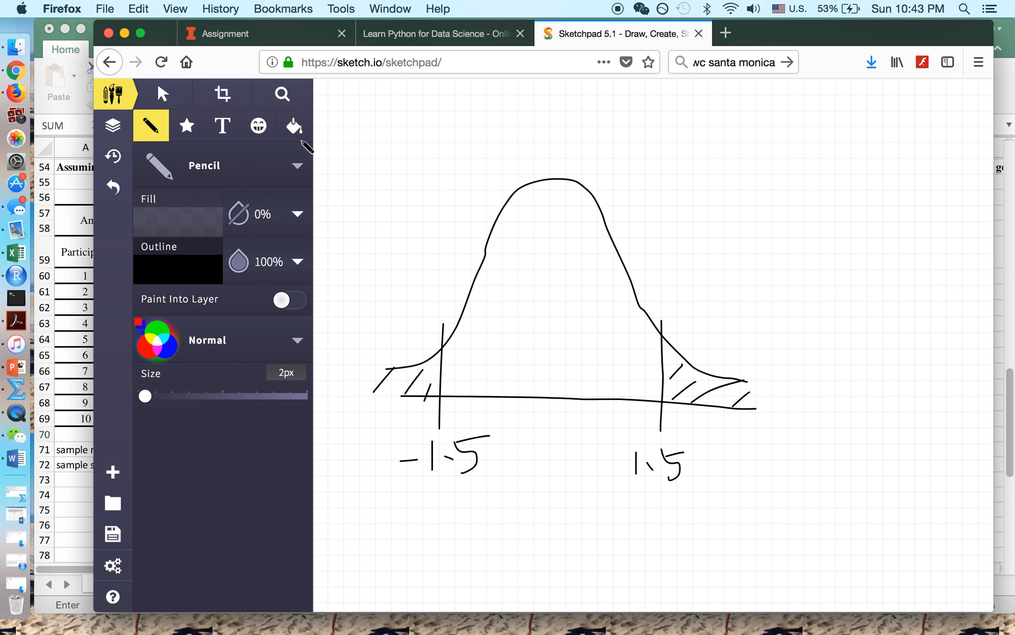
click(124, 33)
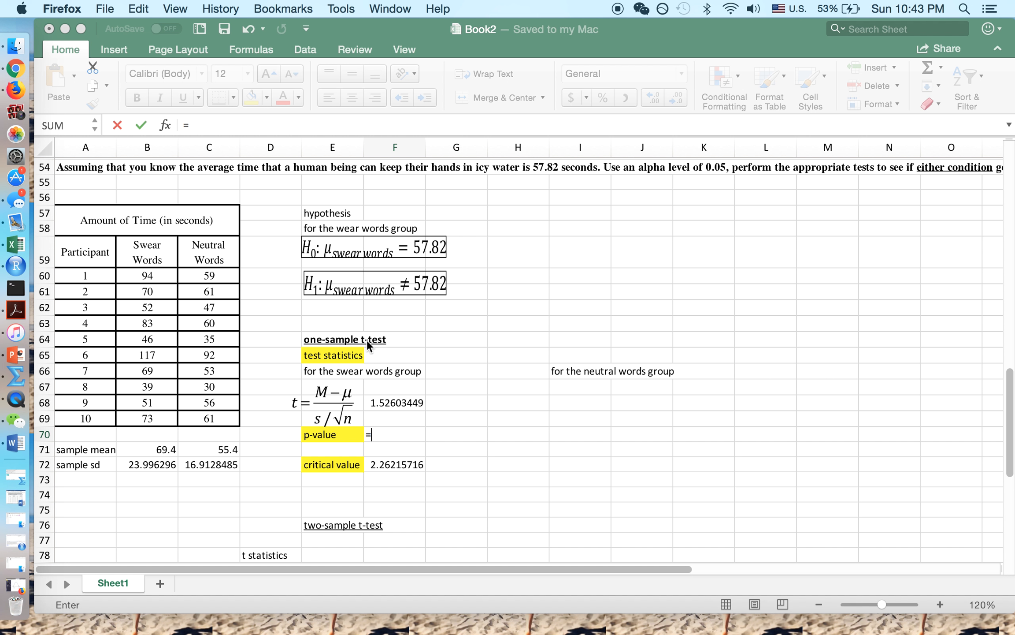
click(383, 445)
click(384, 433)
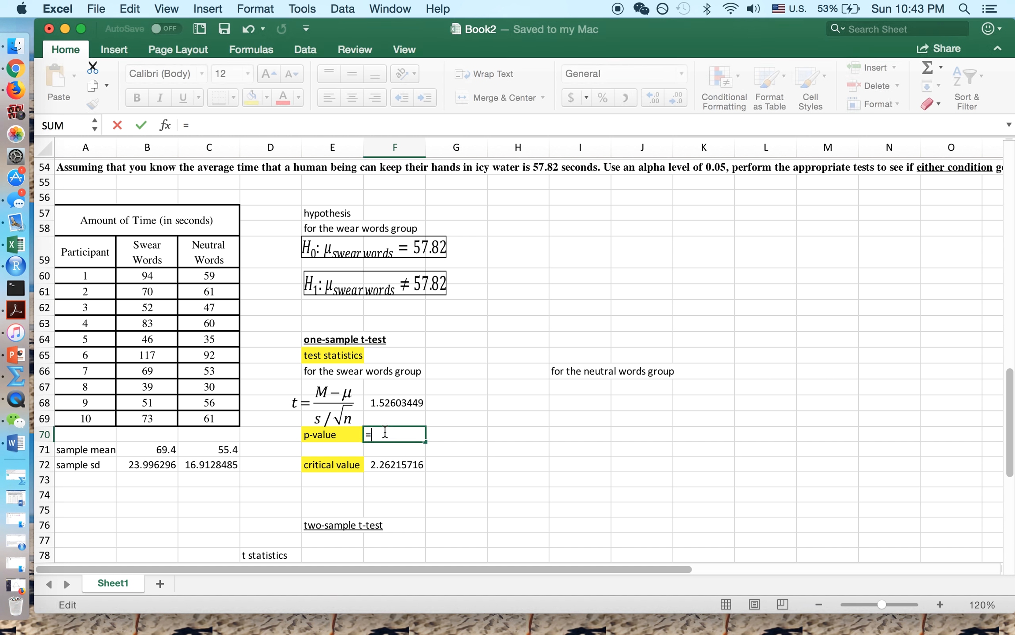
text((1-t.dist()
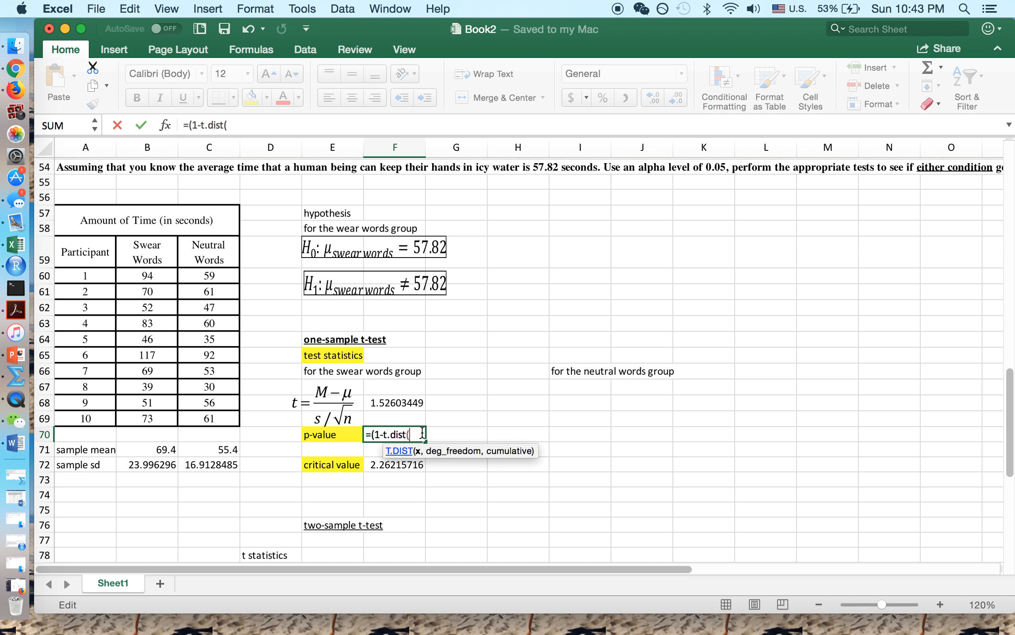
click(393, 402)
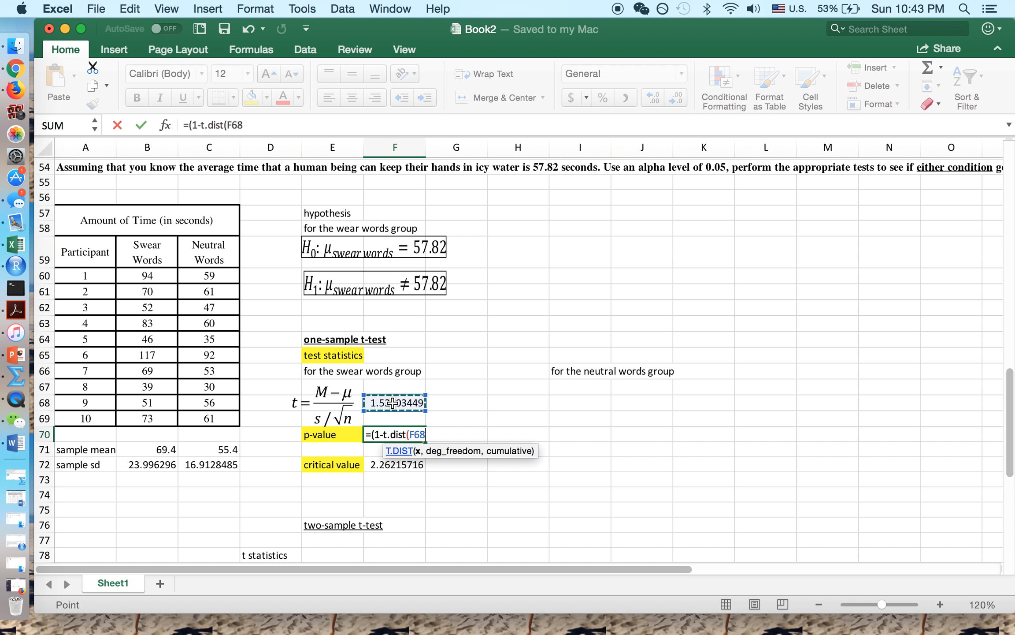
text(,9)
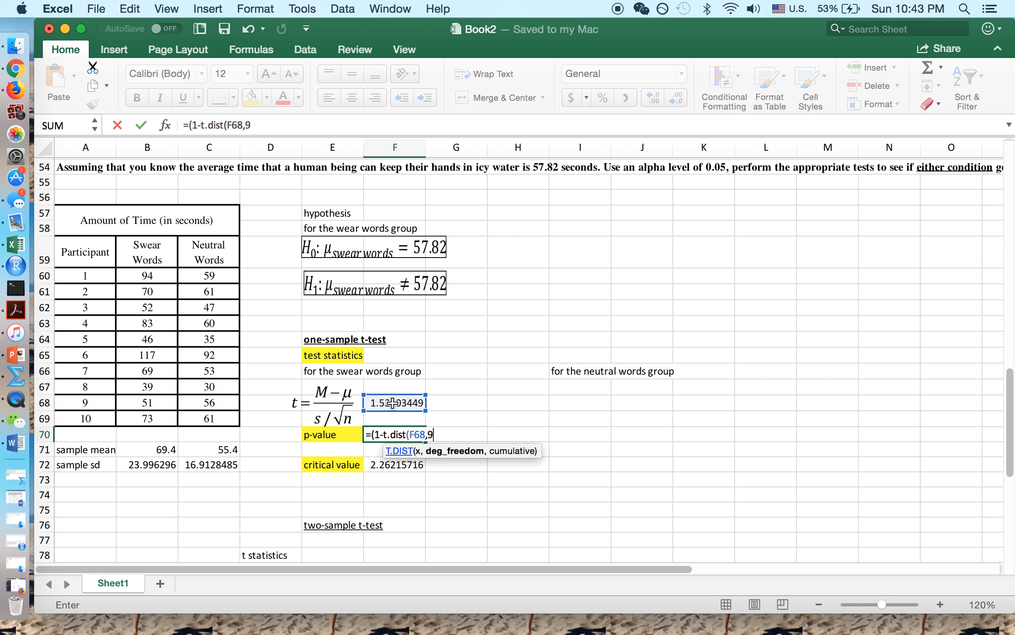
text(,TRUE)
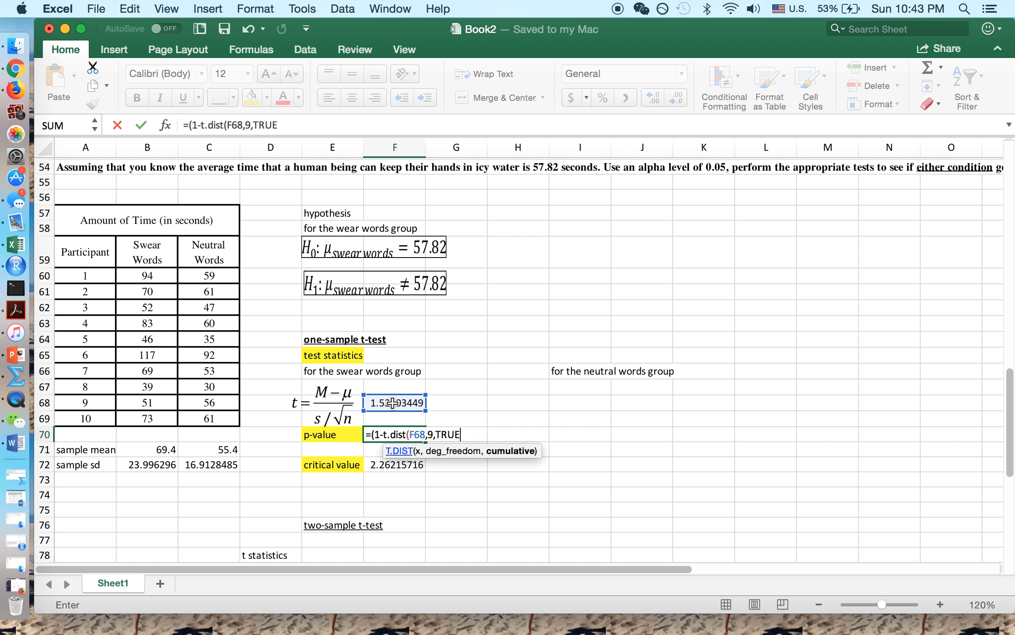
text())*2)
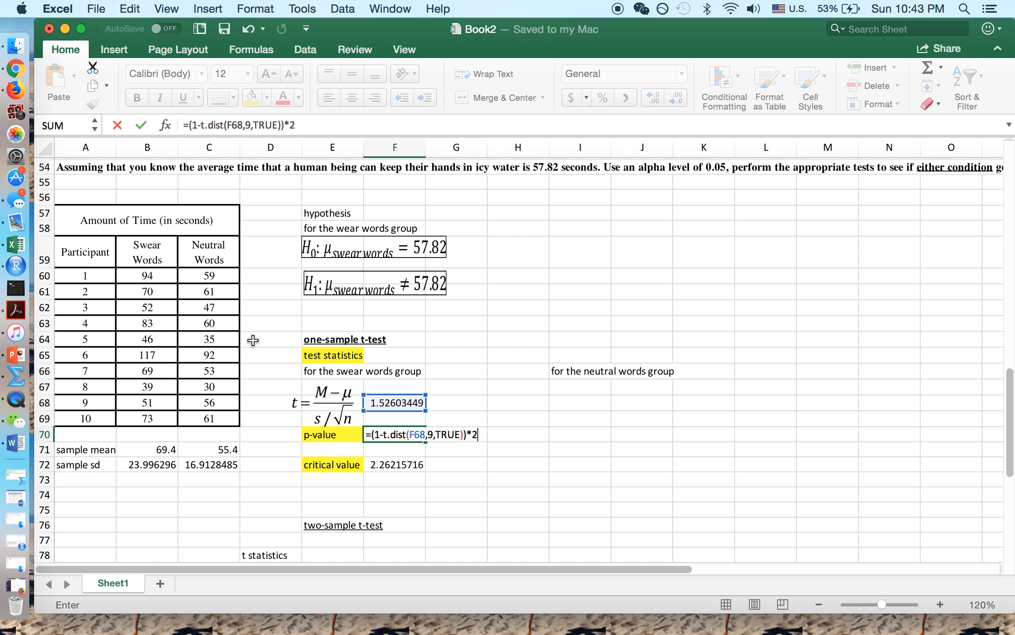
click(141, 126)
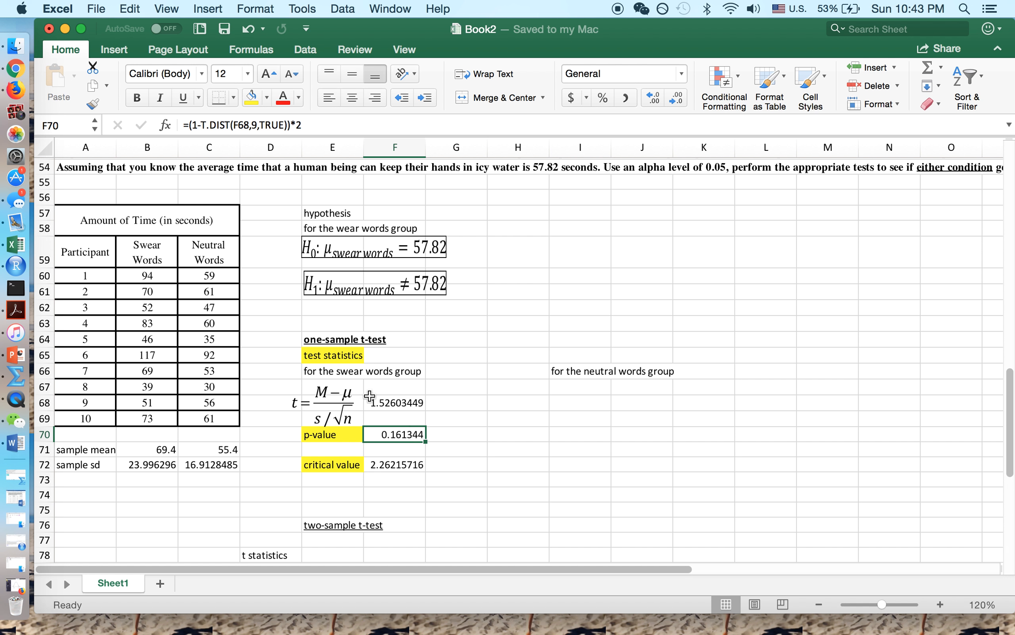
- Enter =T.DIST.2T(F68,9) in F71, confirming the 0.161344 p-value
click(388, 404)
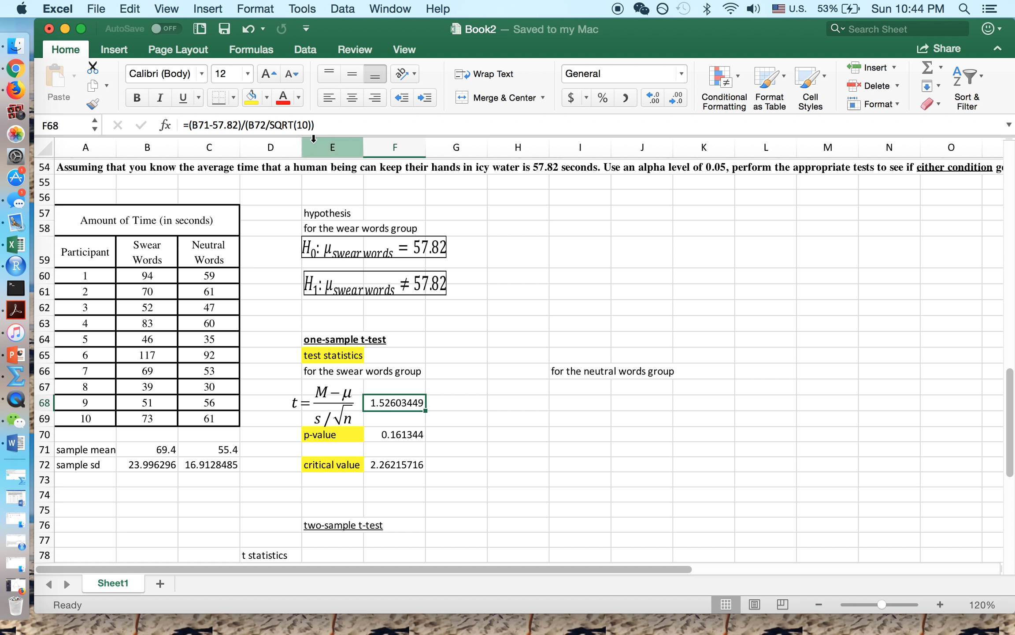
click(393, 448)
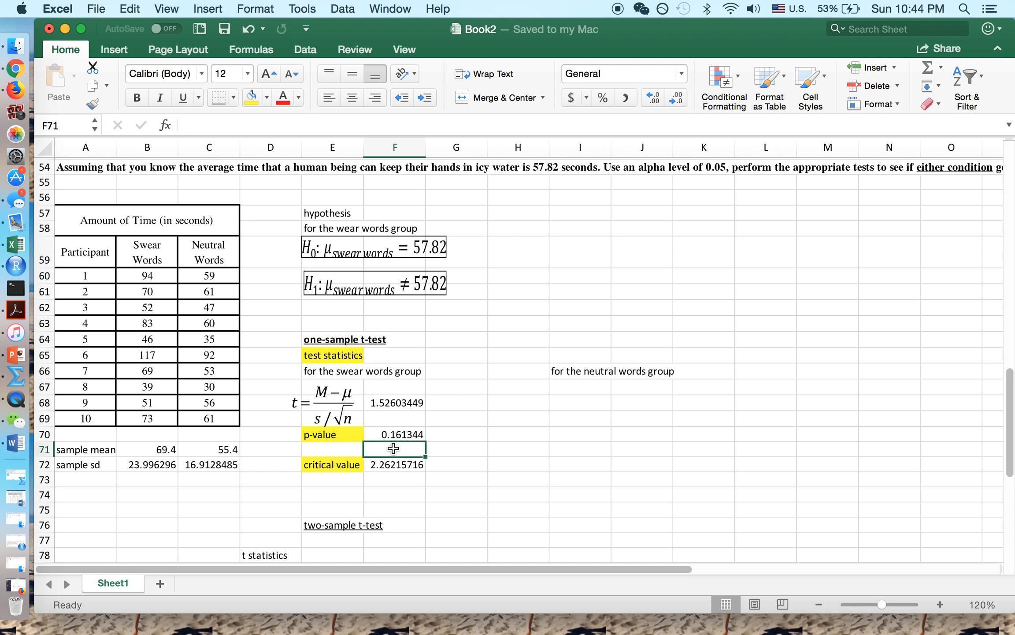
text(=T.DIST)
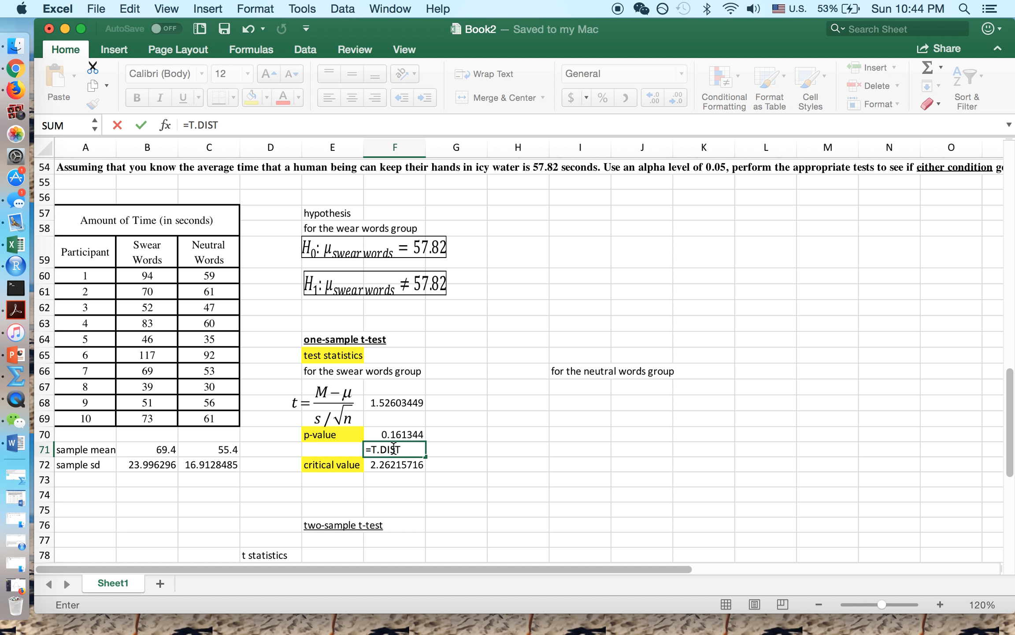
text(.2t()
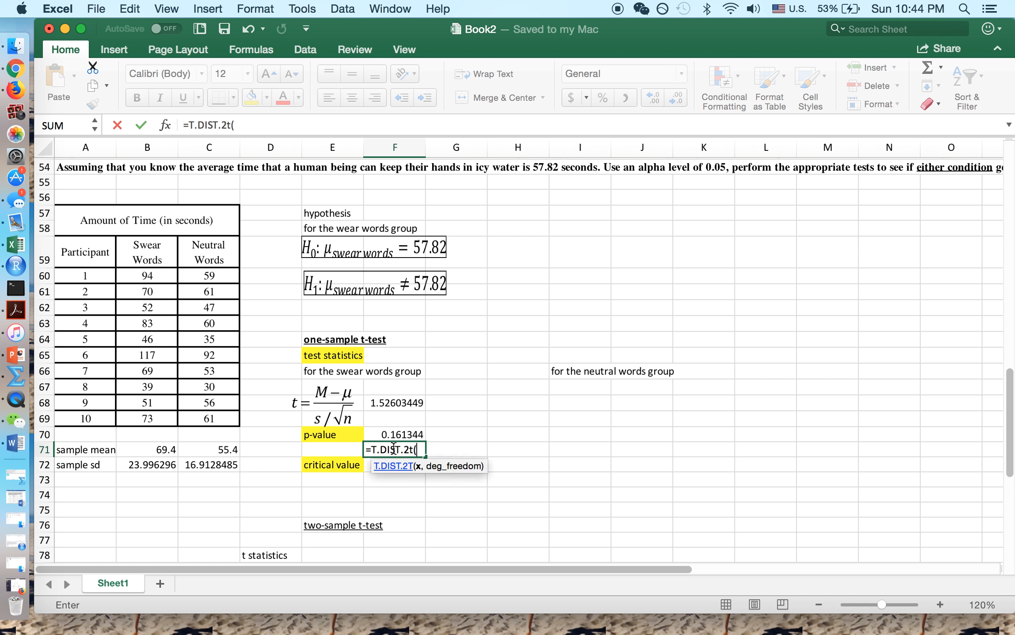
click(394, 403)
text(,9))
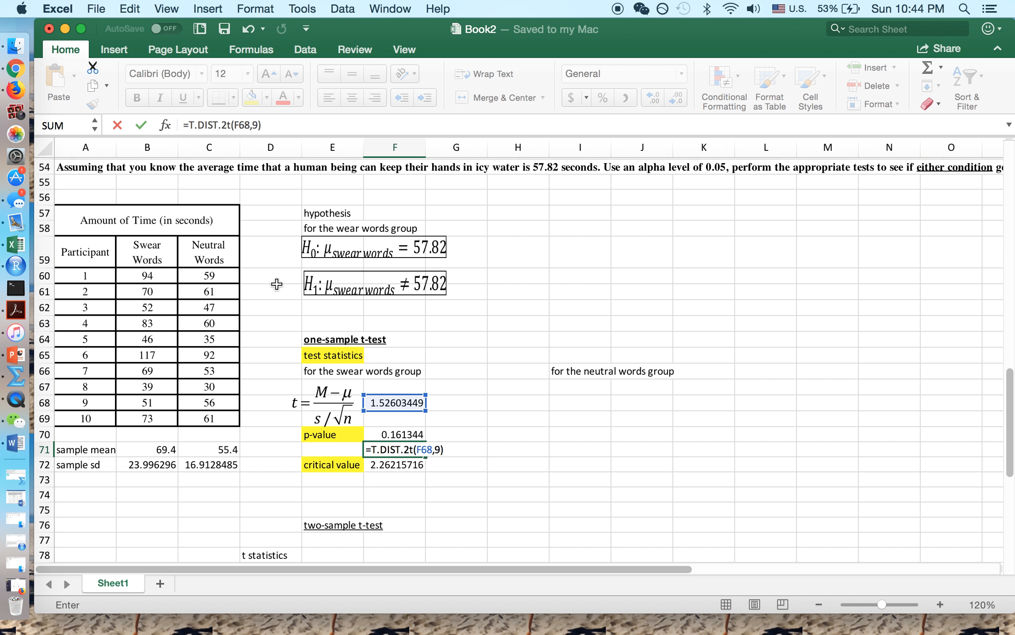
click(140, 127)
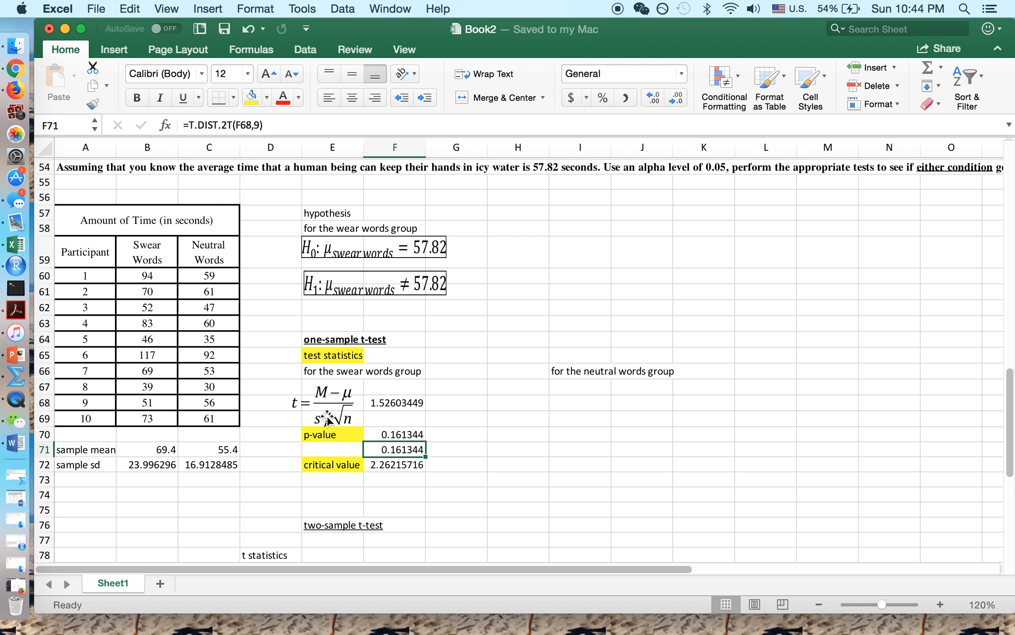
- In I68, begin the neutral t statistic as C71 minus 57.82
click(584, 405)
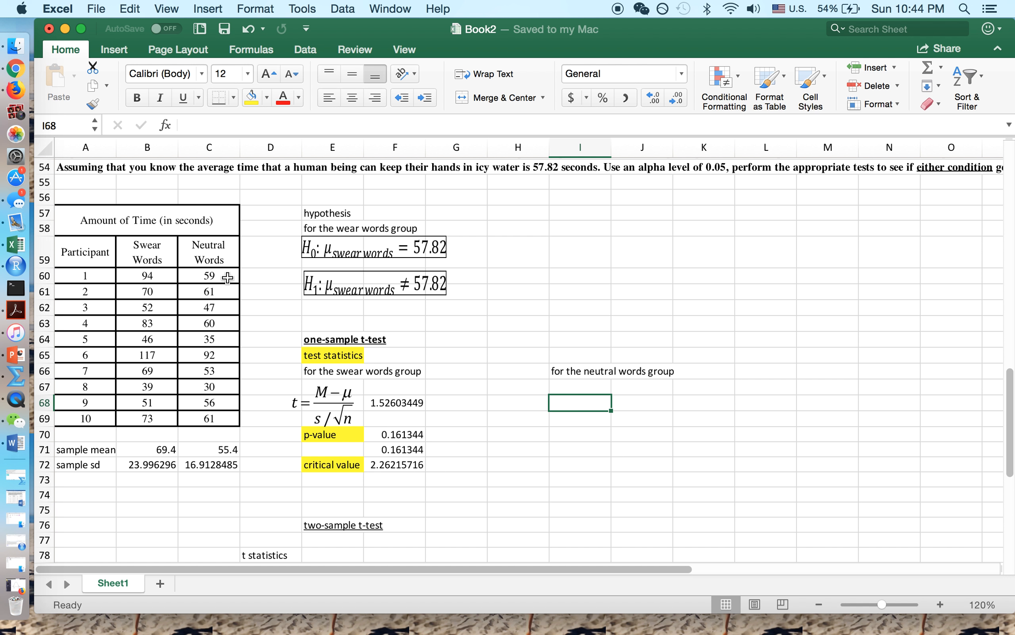
drag(206, 239, 225, 417)
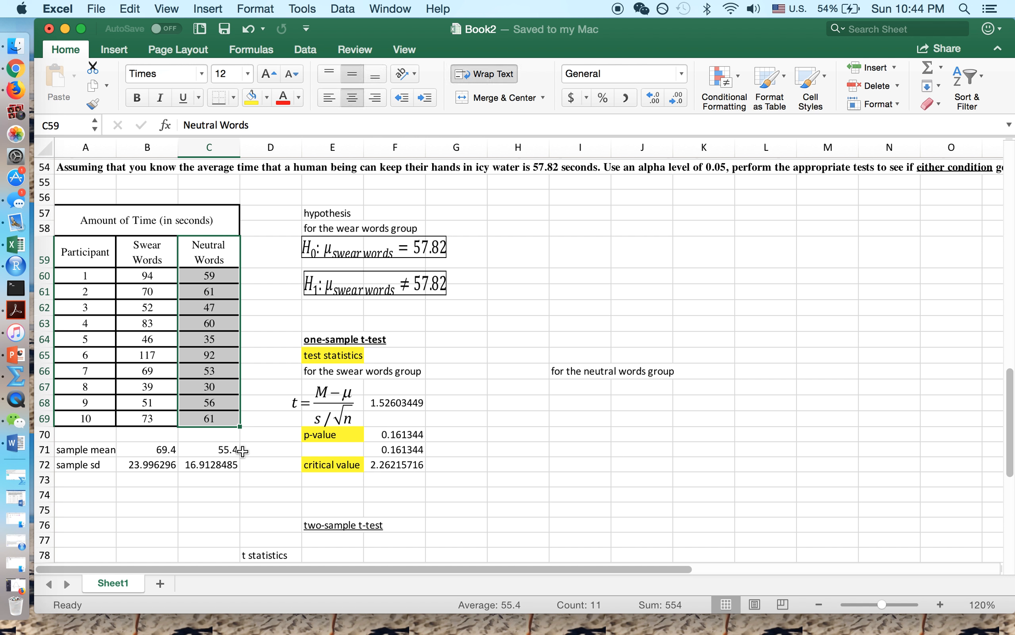
click(565, 408)
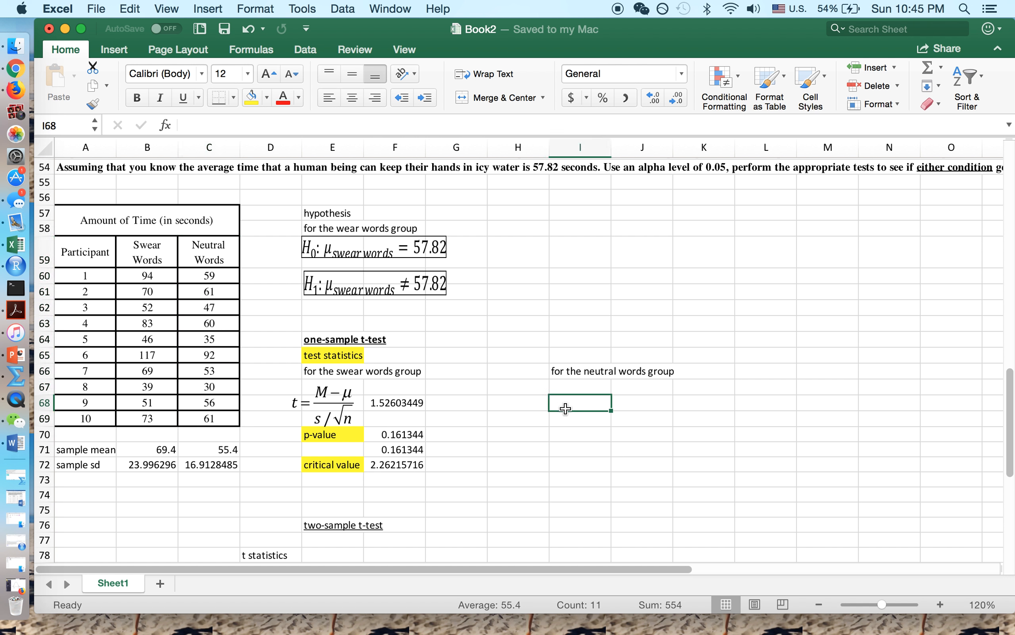
text(=)
click(222, 450)
text(-)
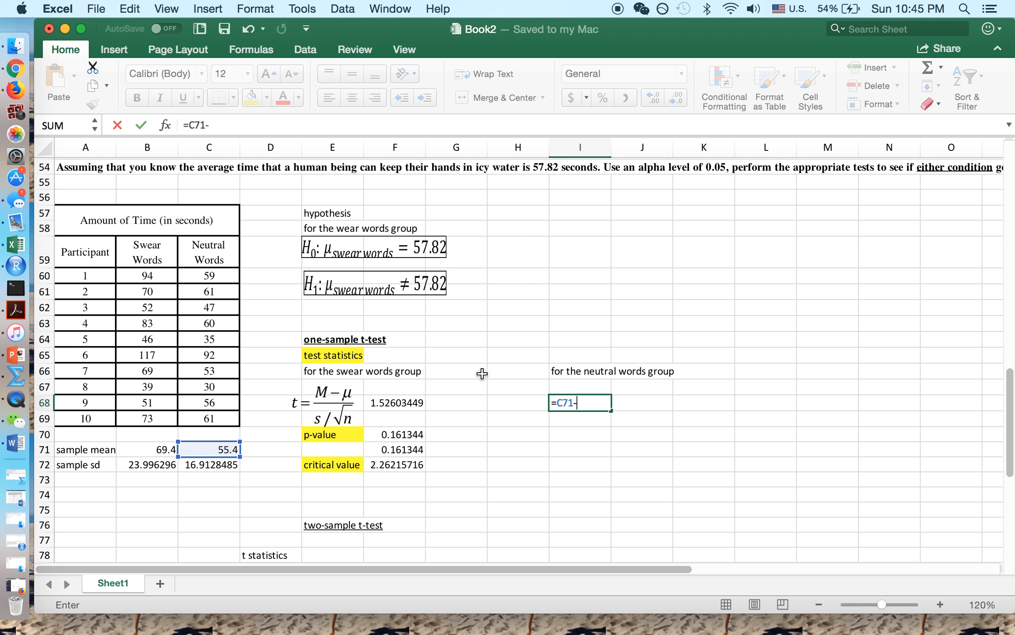
text(57.82)
- Complete I68 as =(C71-57.82)/(C72/SQRT(10)), giving -0.4524792
click(189, 124)
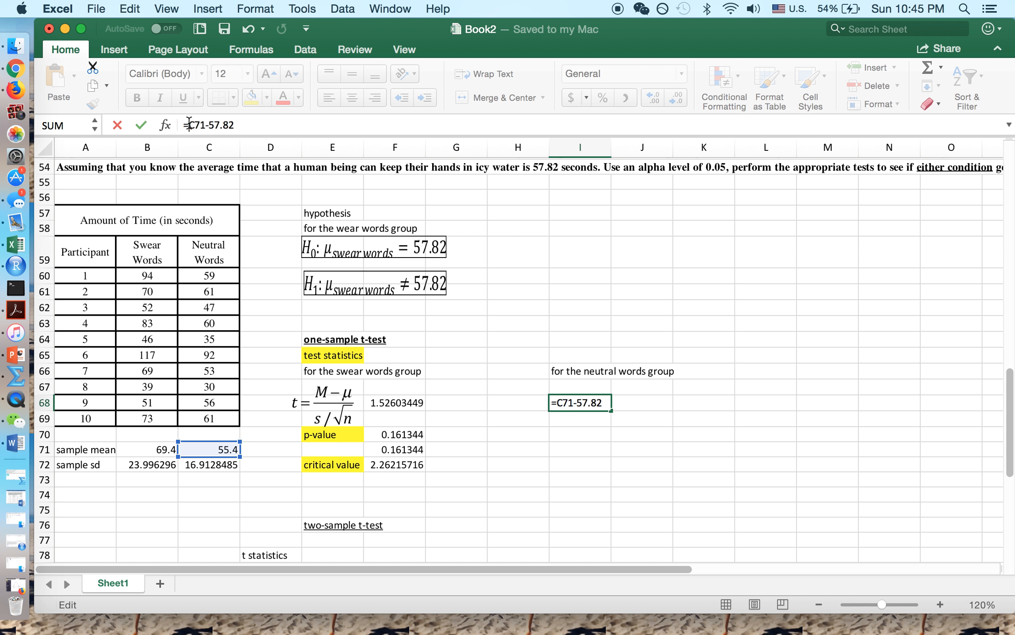
text(()
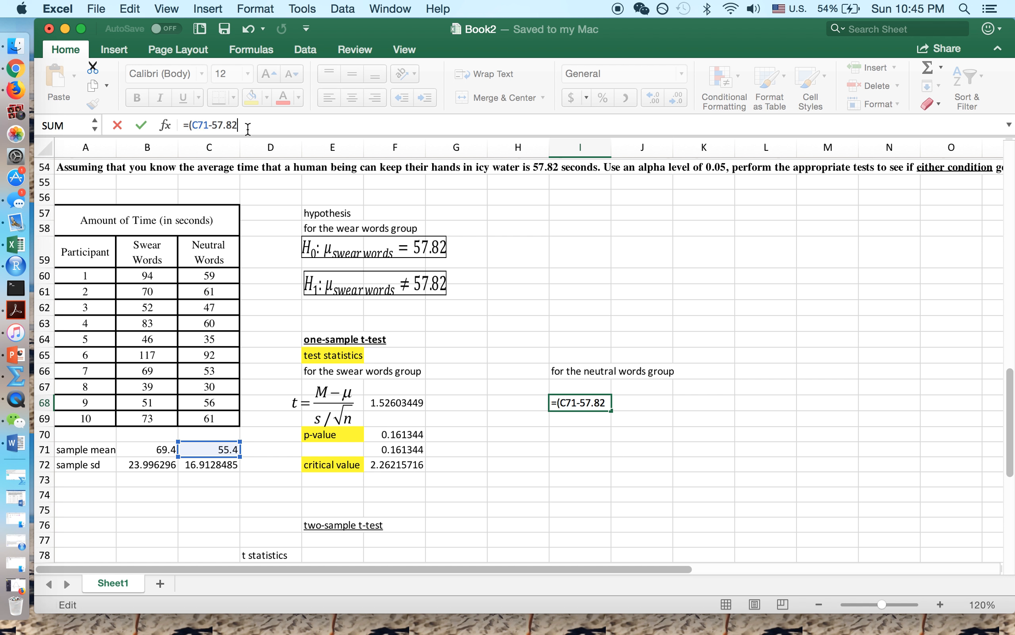
text()/)
click(226, 466)
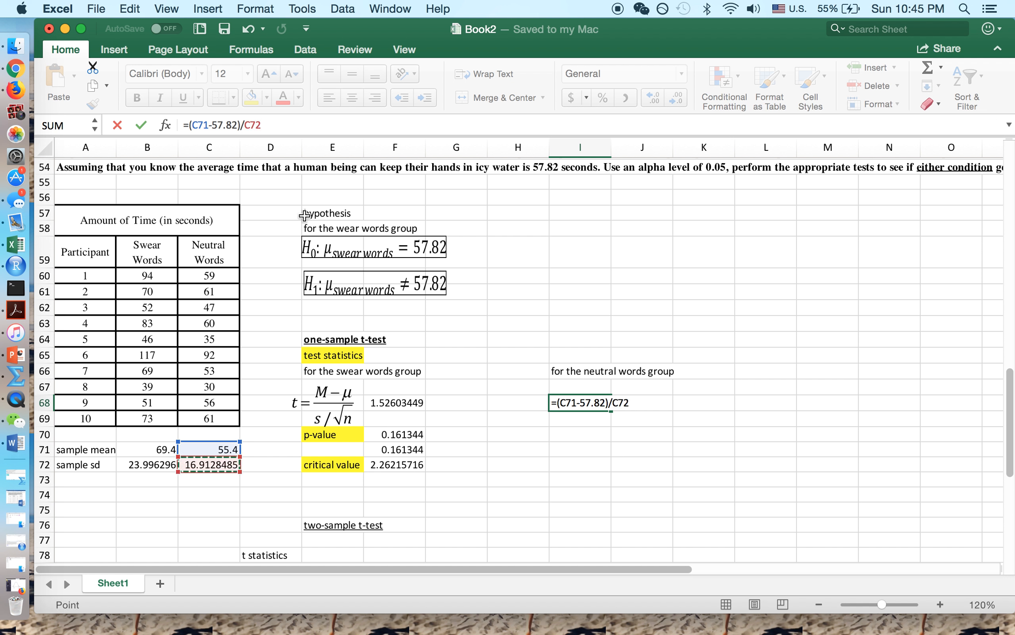
click(244, 125)
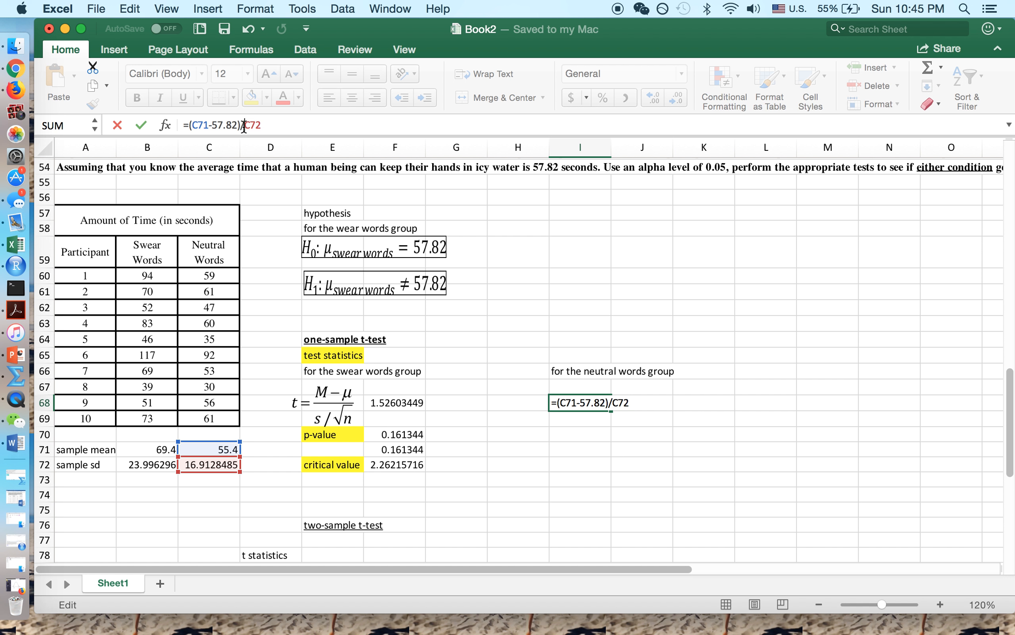
text(()
click(276, 128)
text(/sqrt(10)
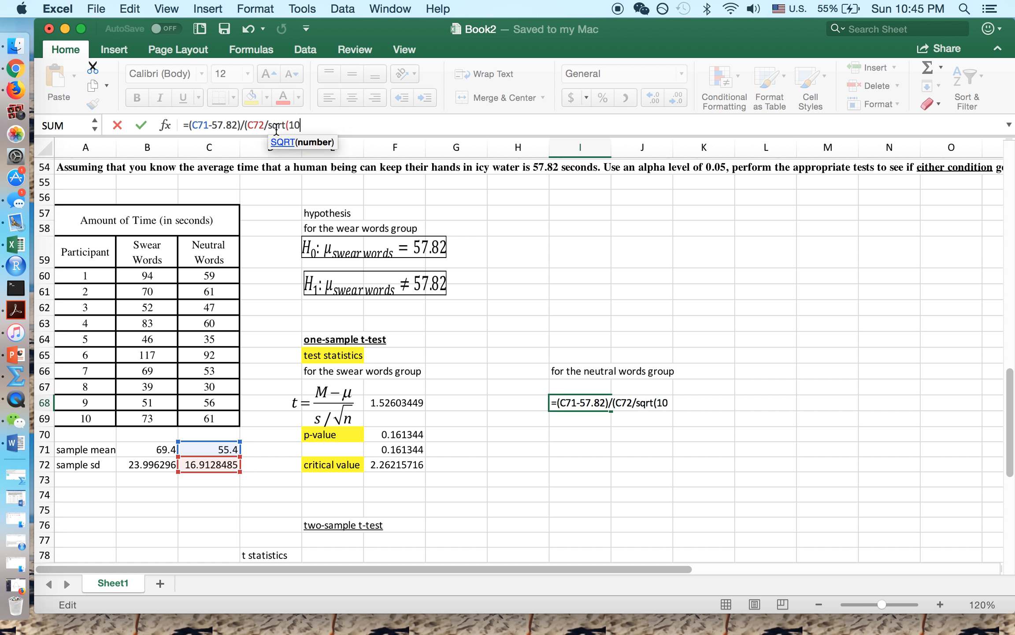
text()))
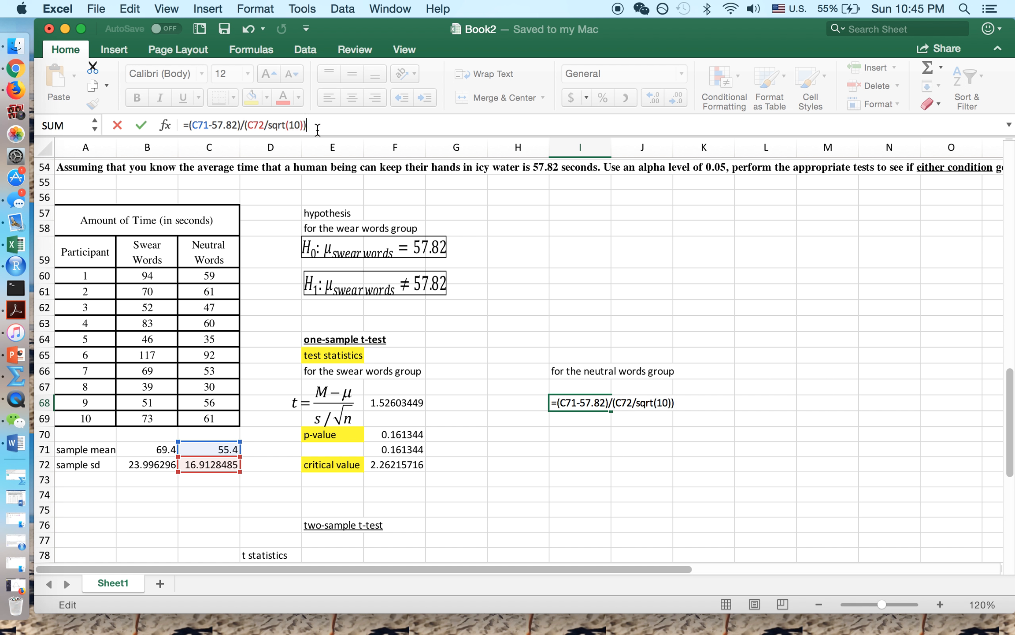
click(141, 125)
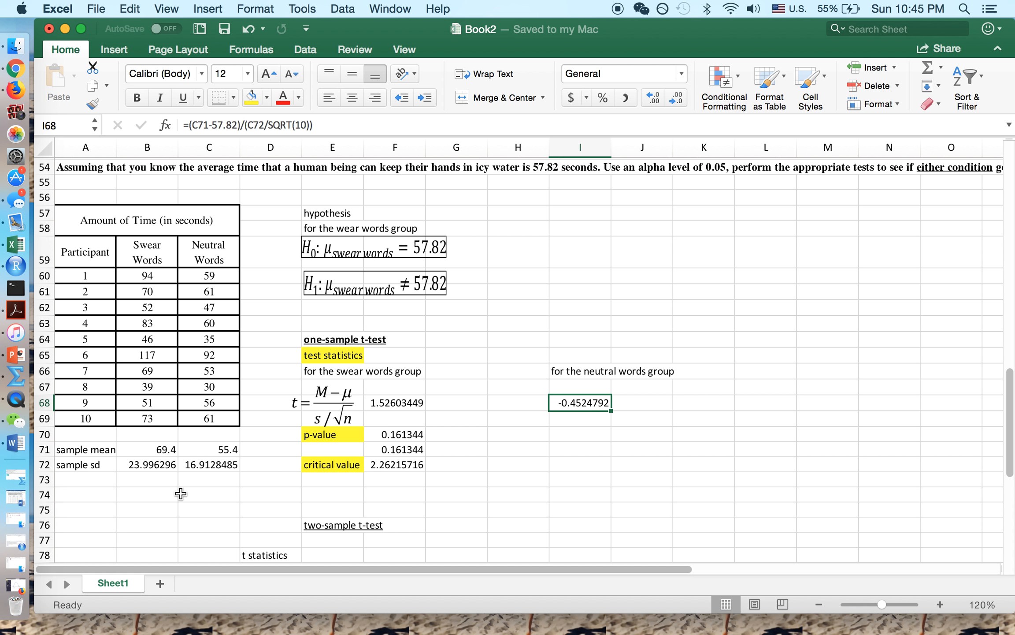
- Add an extra pencil stroke to the bell curve's left tail in the sketch
click(27, 87)
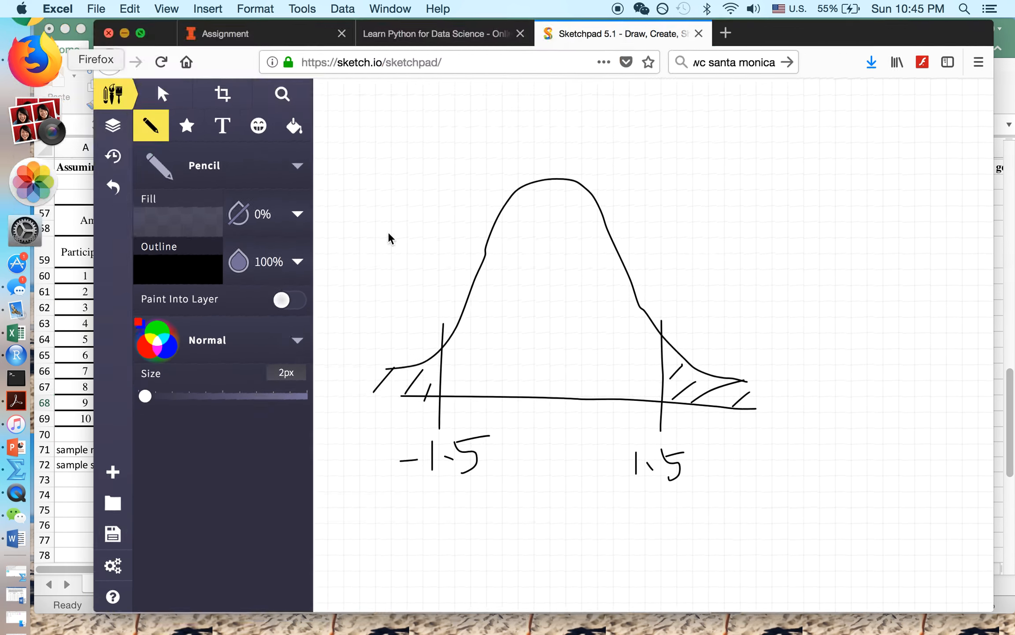
mouse_move(392, 360)
mouse_down()
mouse_move(392, 376)
mouse_move(391, 336)
mouse_move(392, 407)
mouse_move(373, 393)
mouse_move(392, 391)
mouse_move(380, 399)
mouse_move(392, 406)
mouse_up()
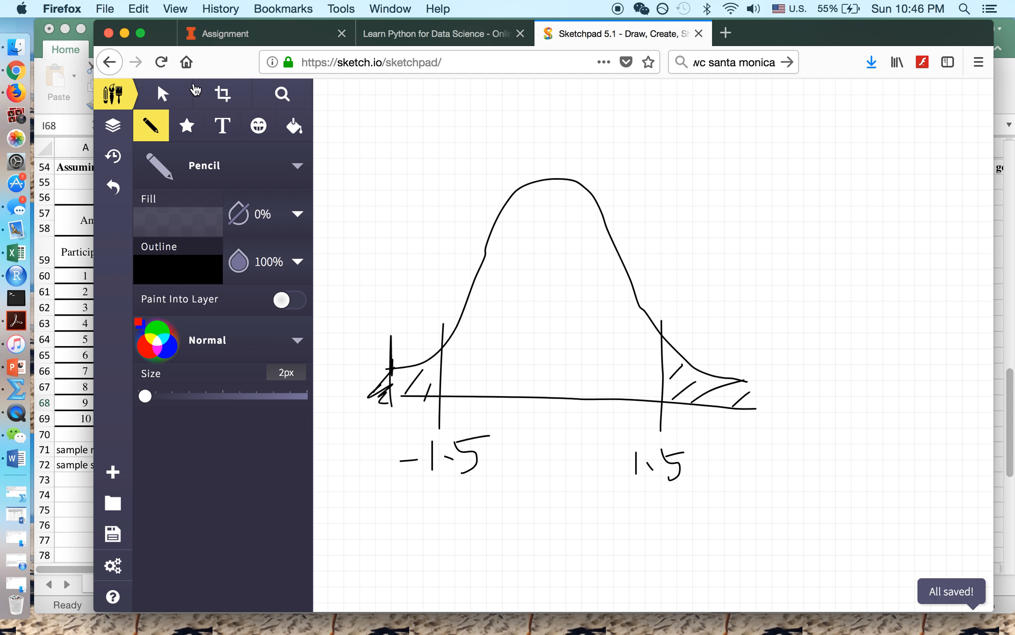
click(126, 35)
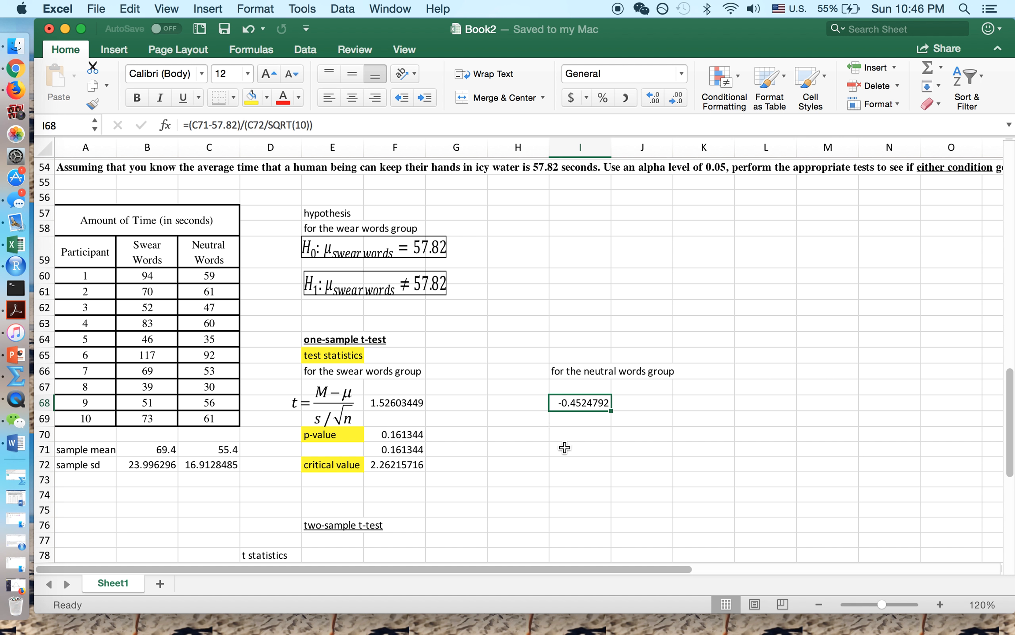
- Check the F72 critical value and I68 formula, then select I70 for the neutral p-value
scroll(570, 548, down, 3)
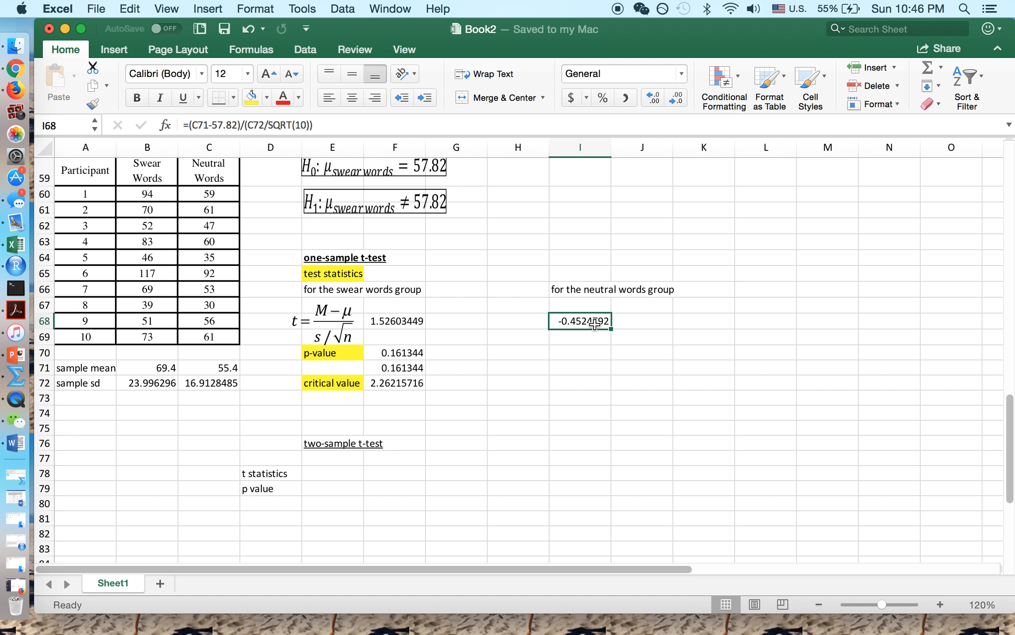
click(404, 383)
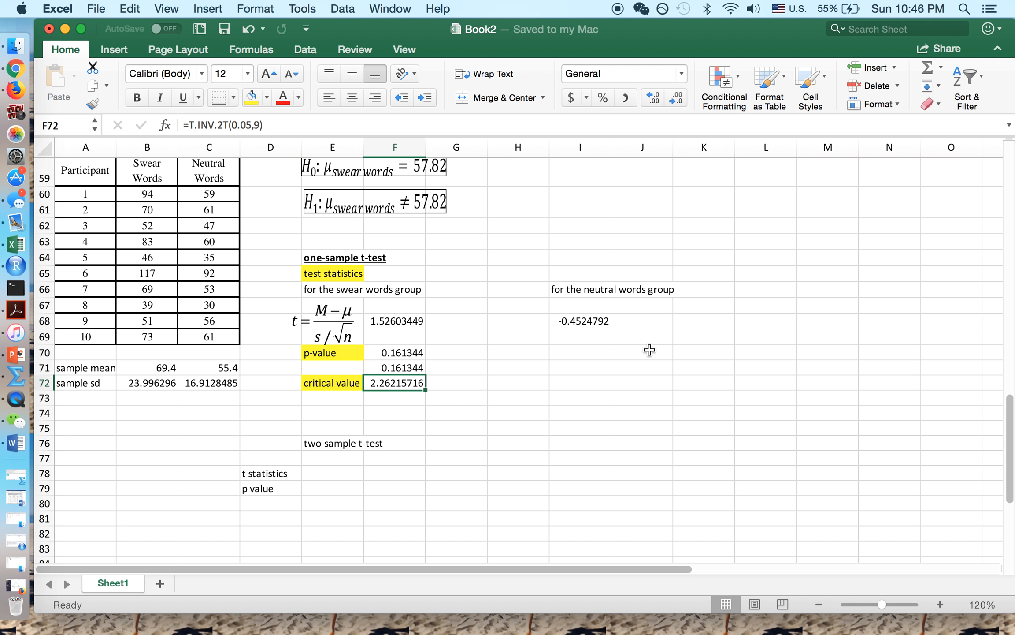
scroll(649, 351, up, 5)
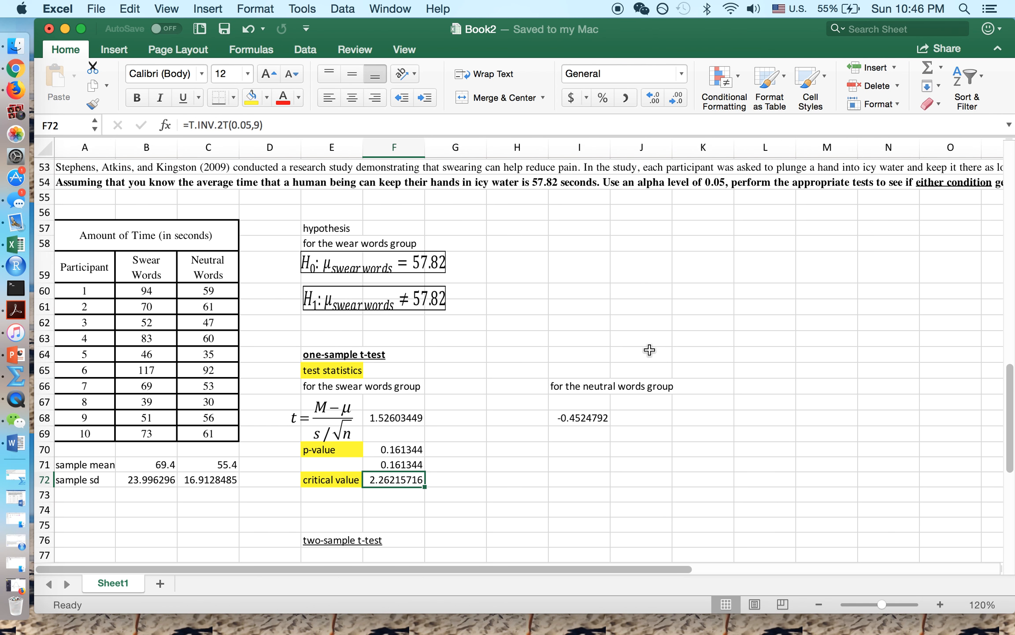
click(433, 264)
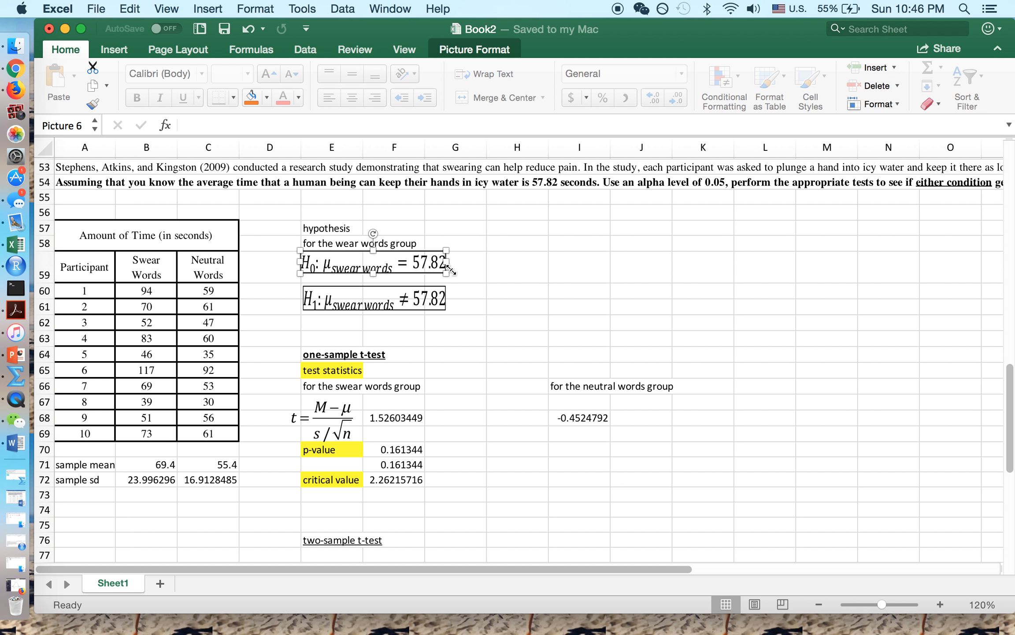
click(576, 447)
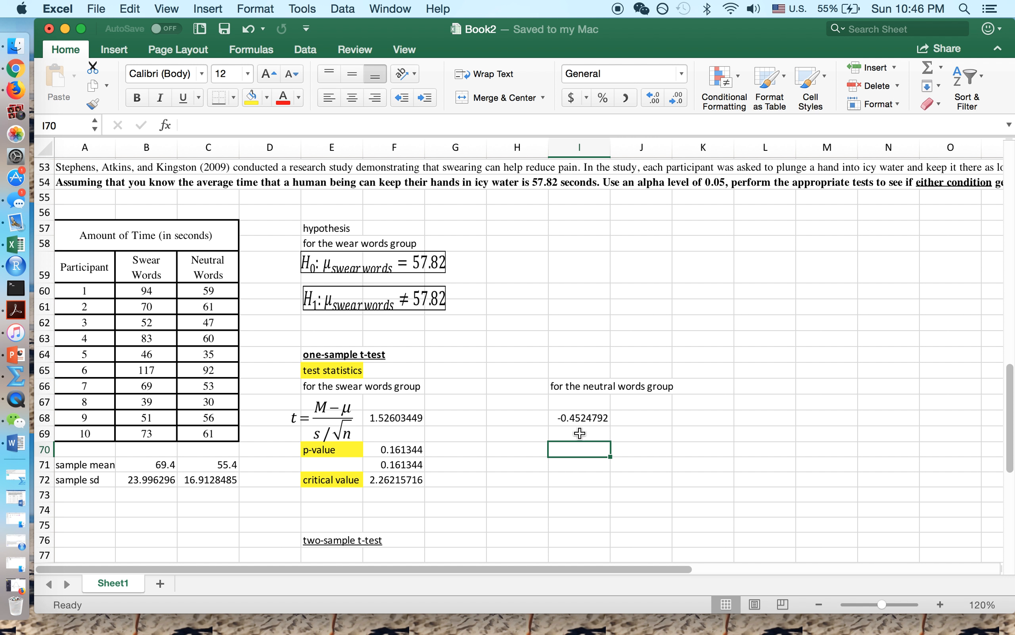
click(585, 420)
click(569, 463)
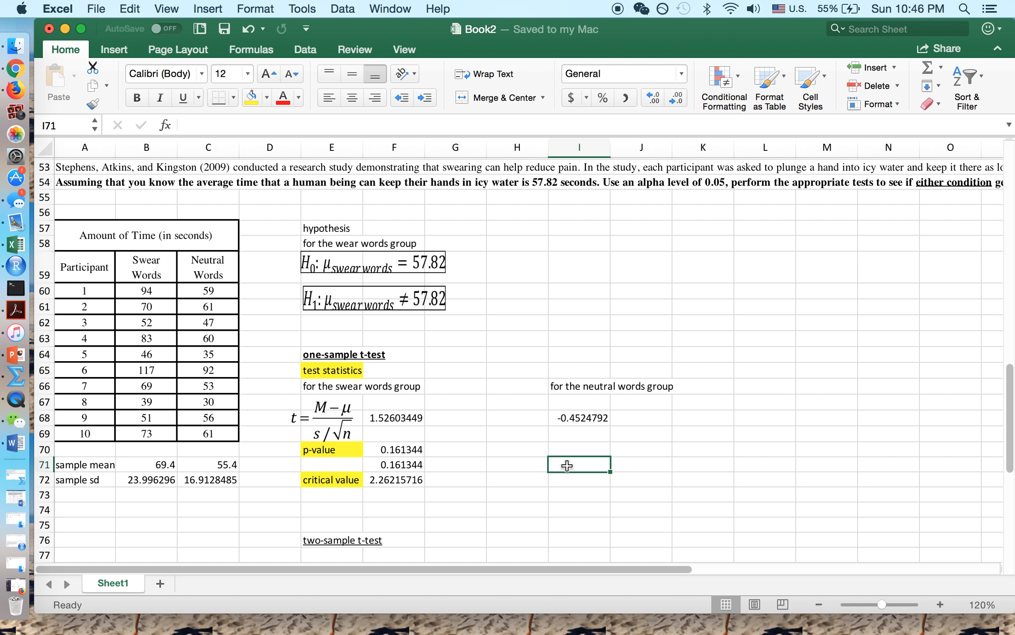
click(574, 451)
text(=)
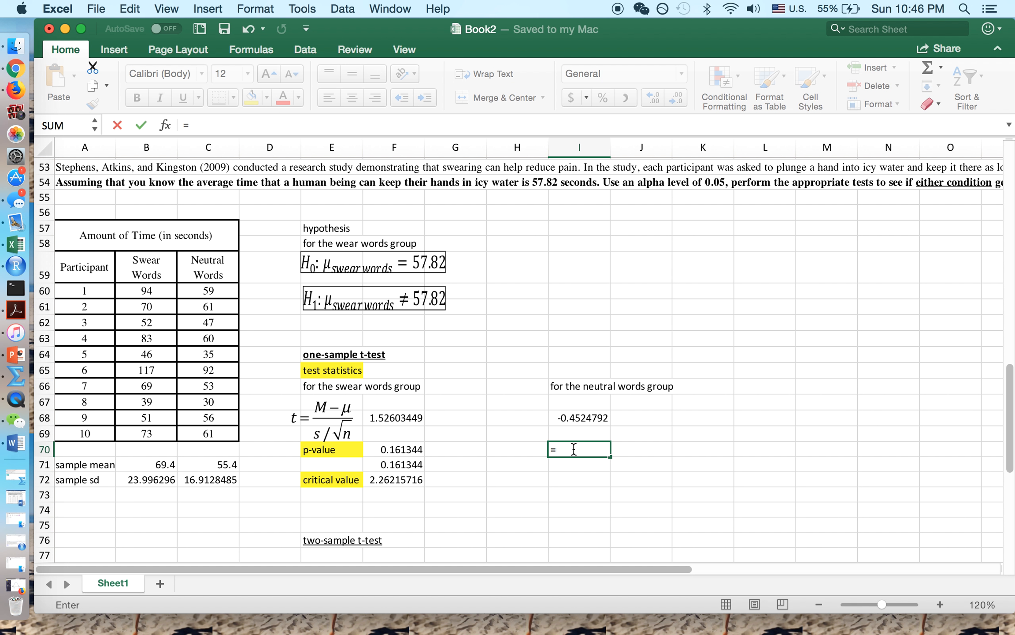
text(t.inv()
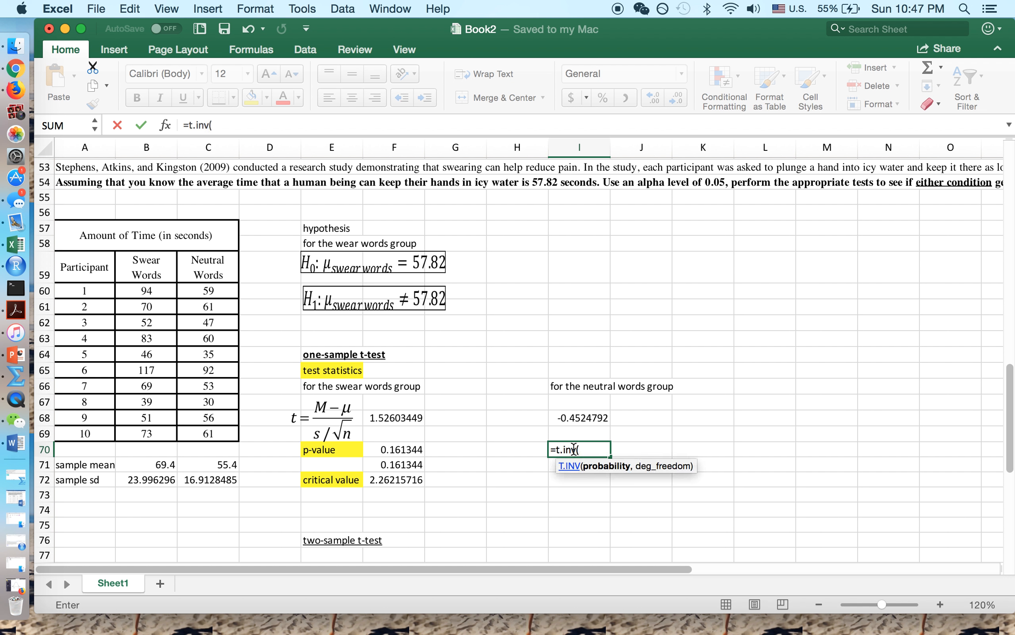
key(BackSpace)
key(BackSpace)
key(BackSpace)
key(BackSpace)
key(BackSpace)
key(BackSpace)
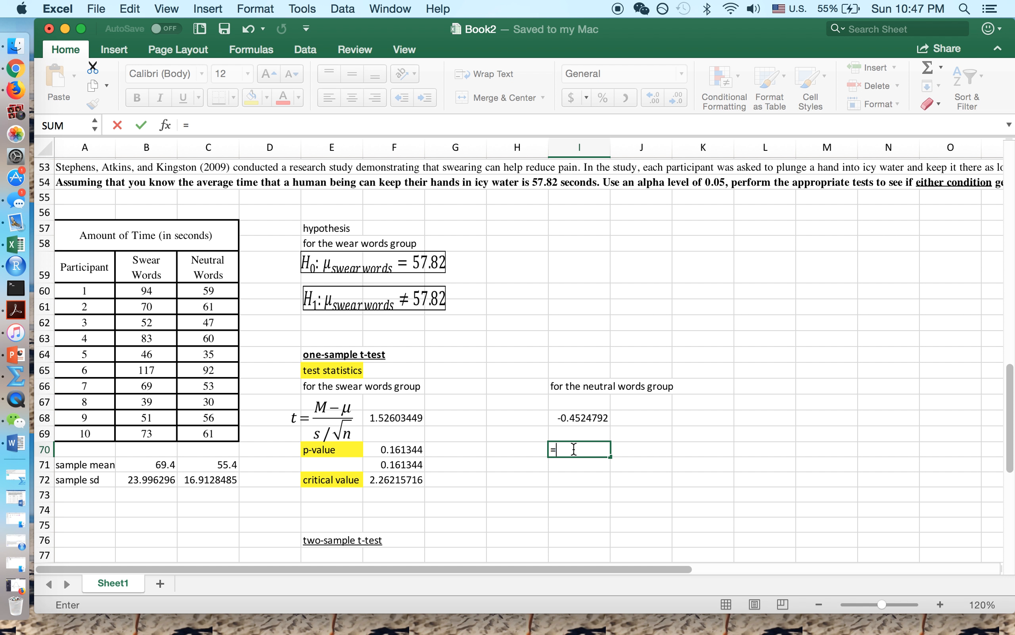
text(t.dist()
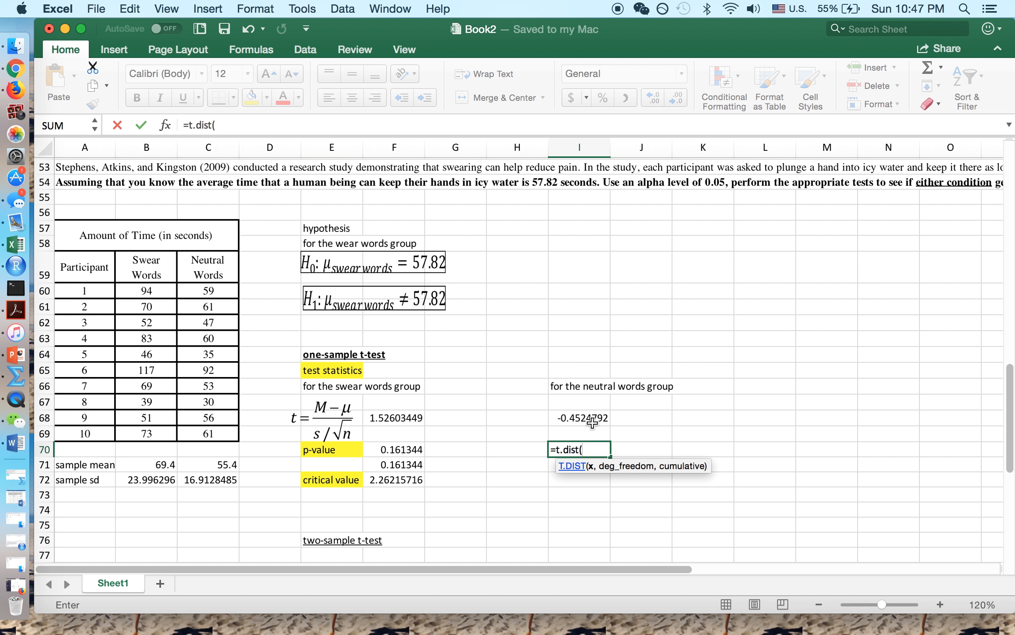
click(582, 416)
text(,9)
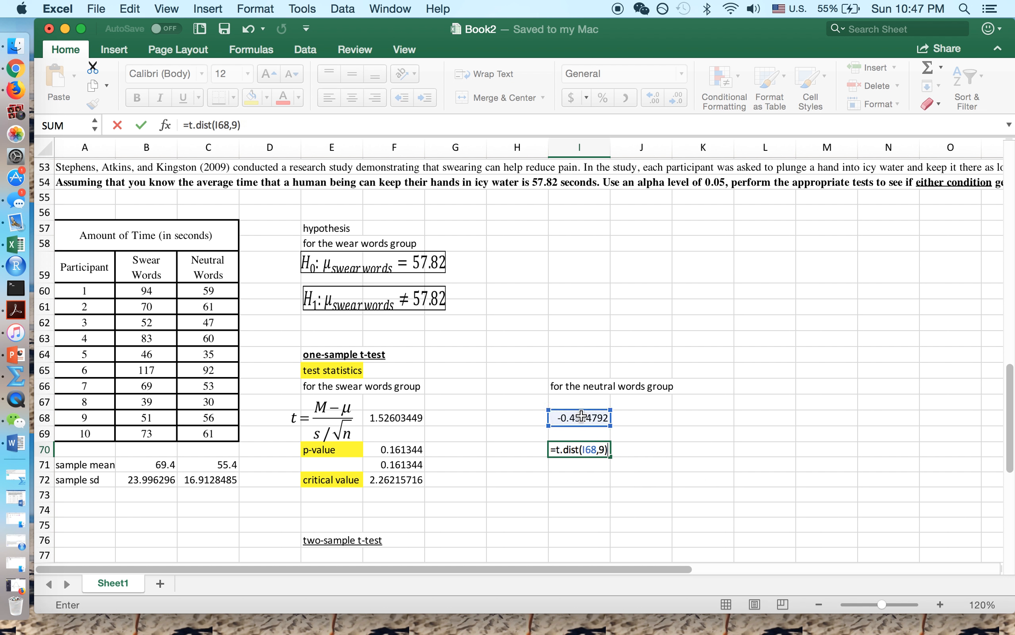
text(, true)
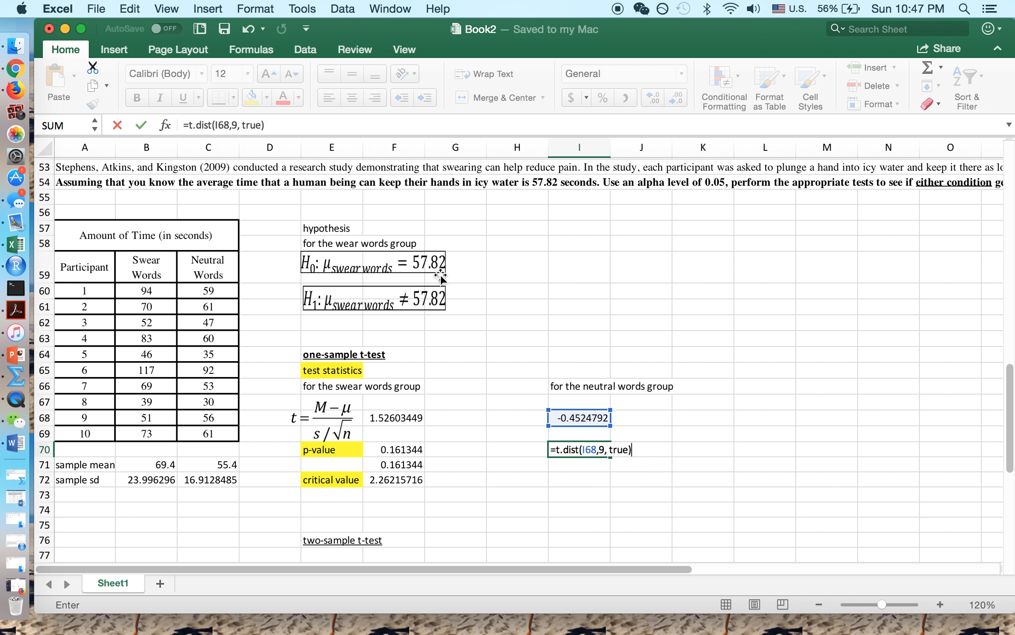
click(141, 125)
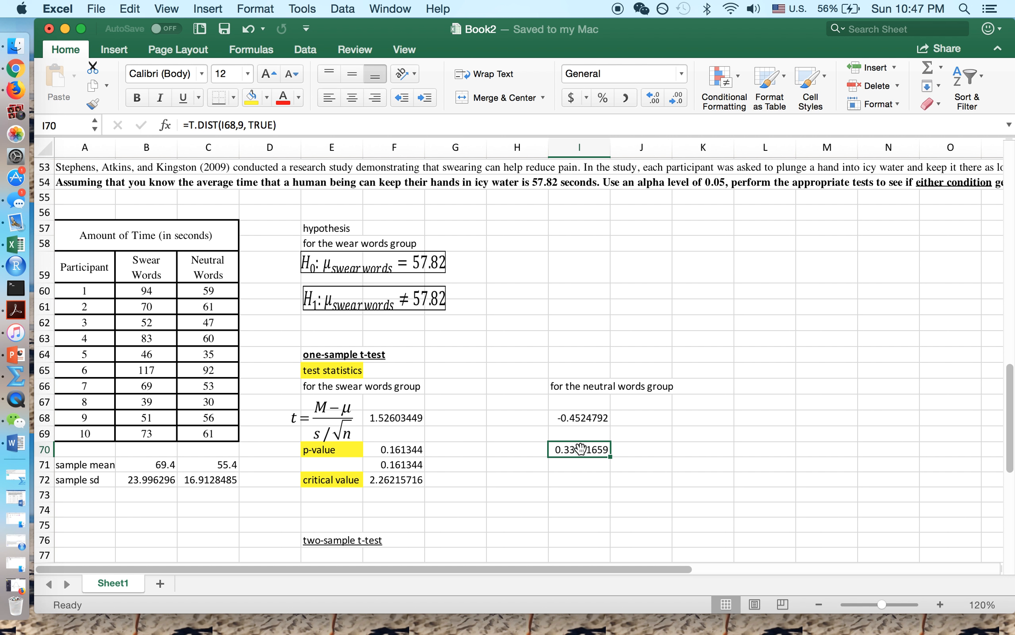
key(super+z)
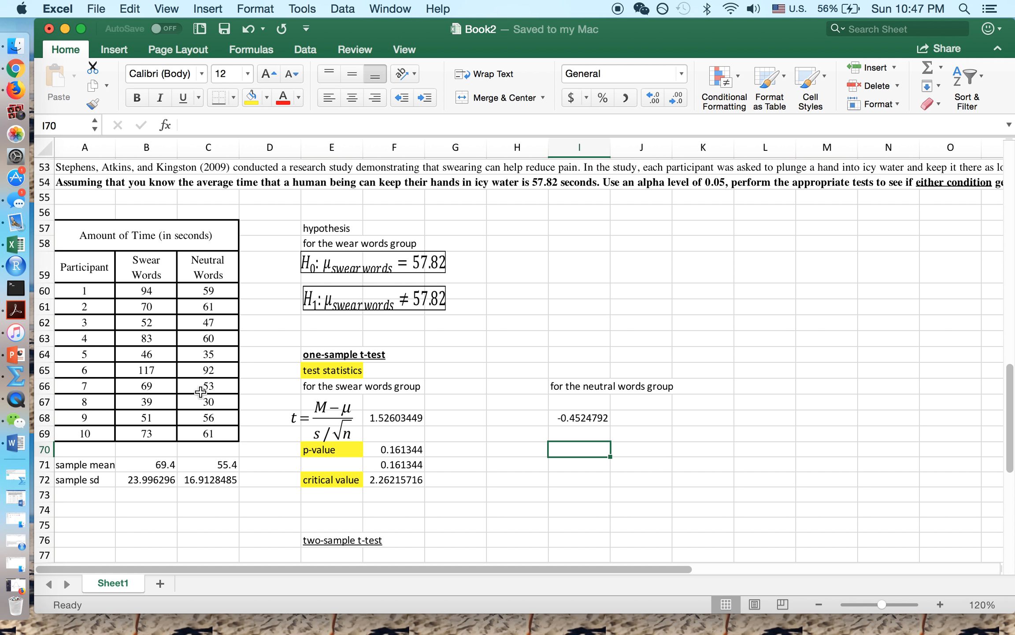
- Add a short stroke and small pencil marks around both shaded tails of the bell curve
click(29, 85)
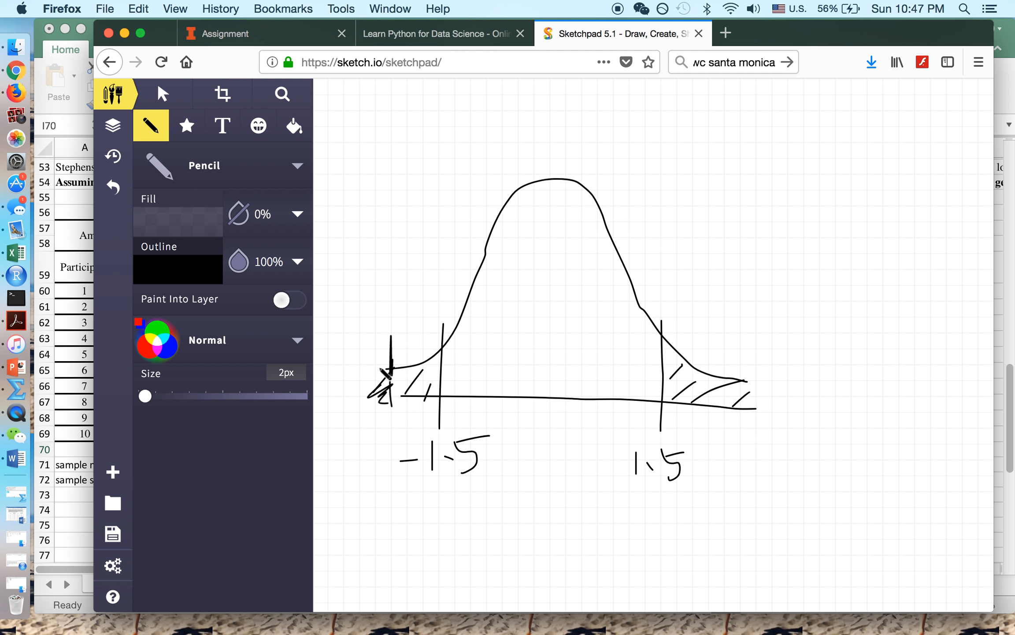
drag(378, 366, 387, 367)
click(531, 352)
click(395, 397)
click(78, 447)
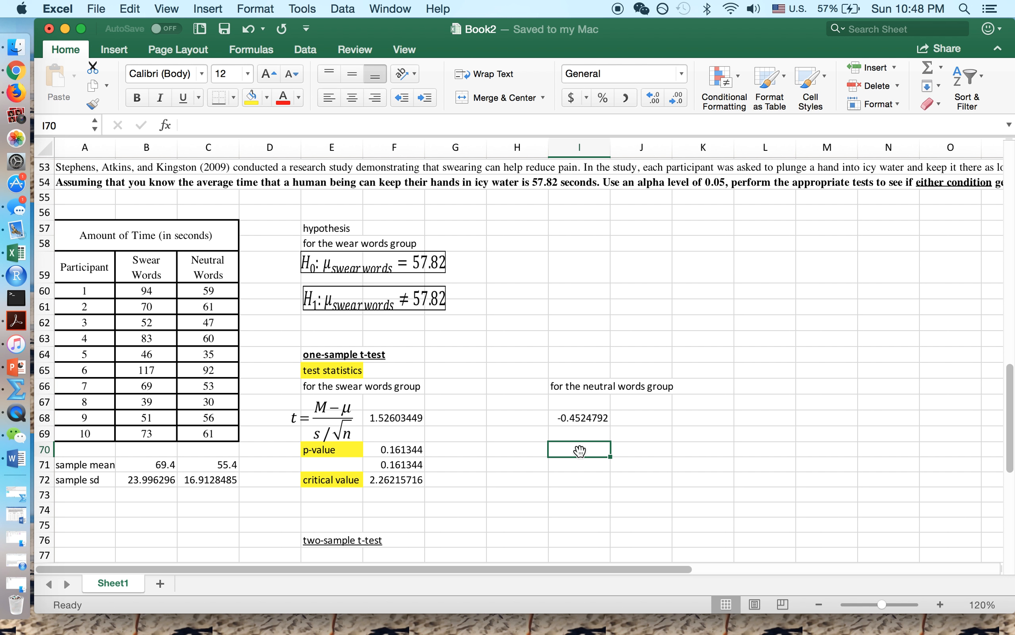
- Enter =1-T.DIST(I68,9,TRUE) in I70 to get the neutral-words p-value 0.66918341
text(=)
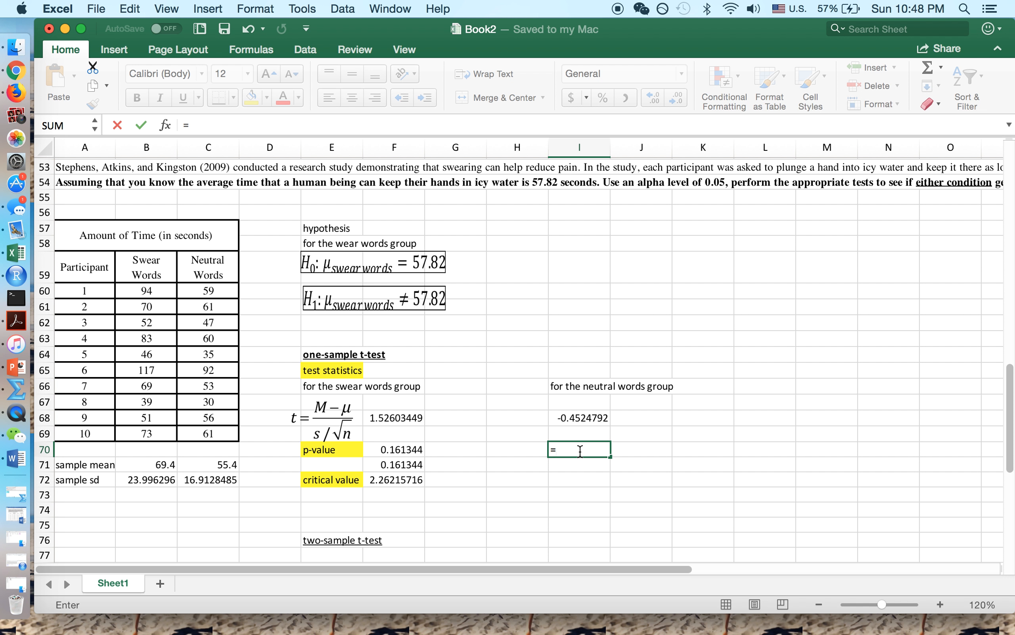
text(1-t.dist()
click(576, 415)
text(,9)
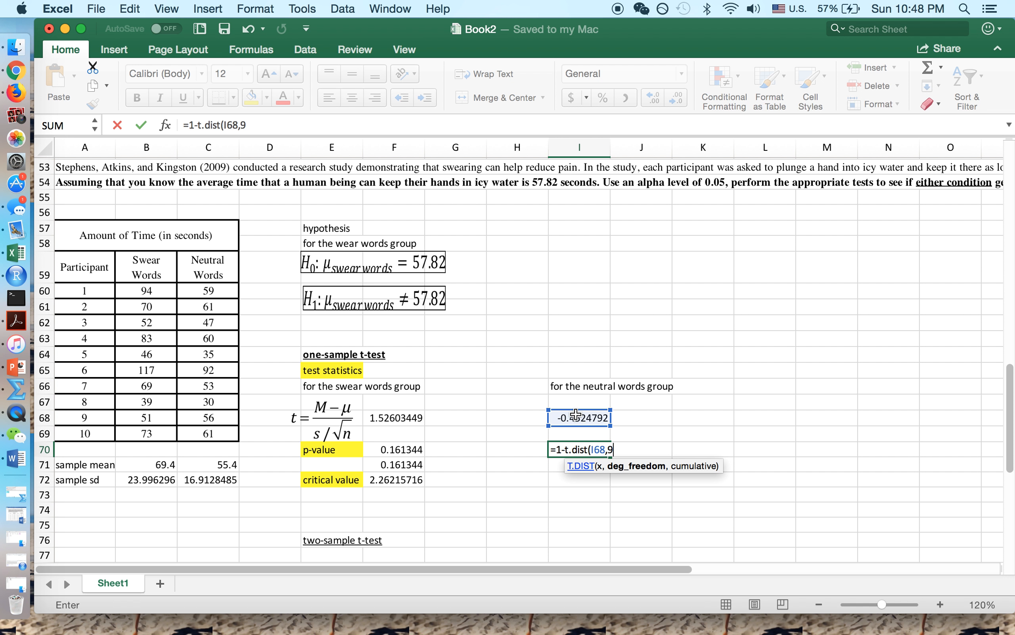
text(,true)
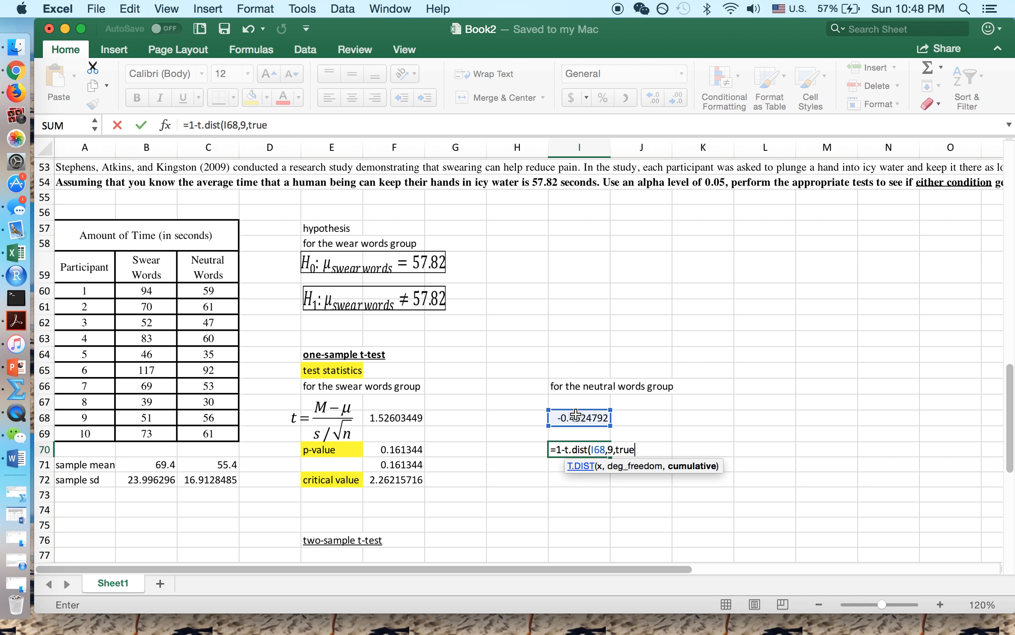
text())
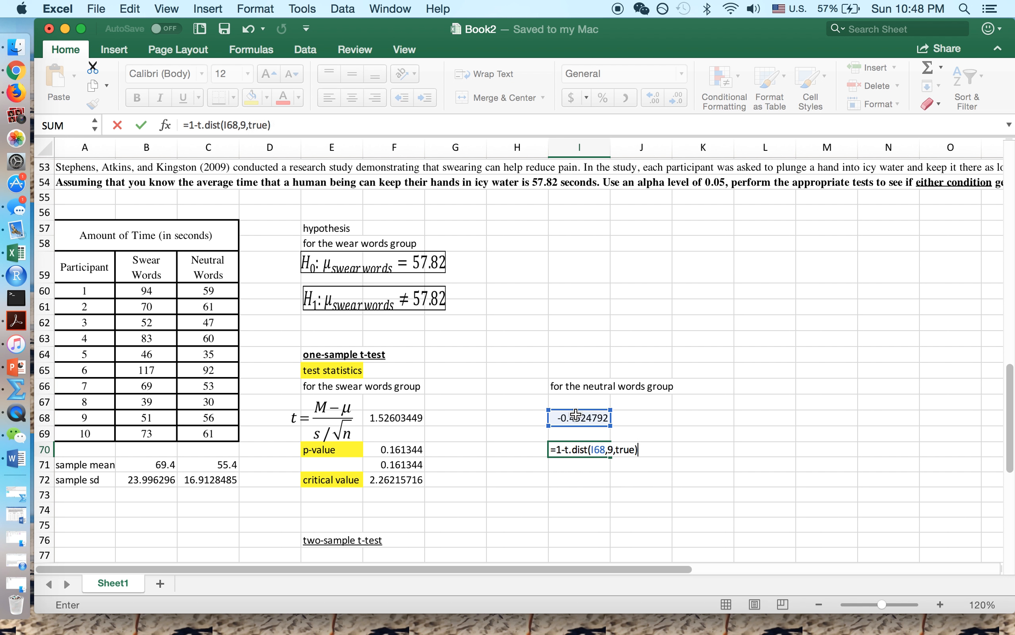
click(140, 126)
- Review the p-value formula in I70 and the t statistic formula in I68
click(588, 466)
click(588, 451)
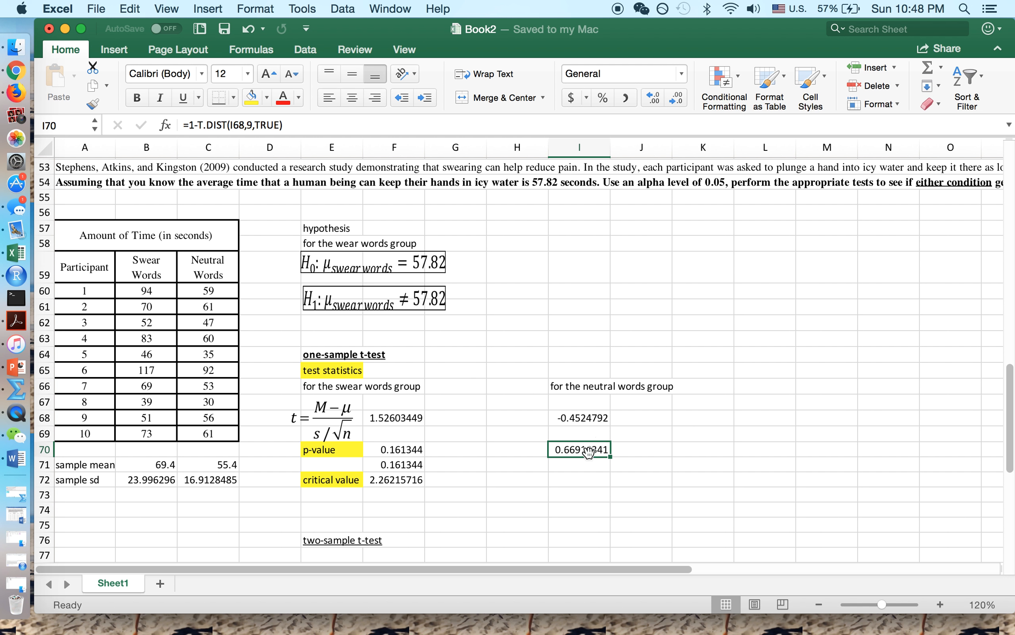
click(587, 419)
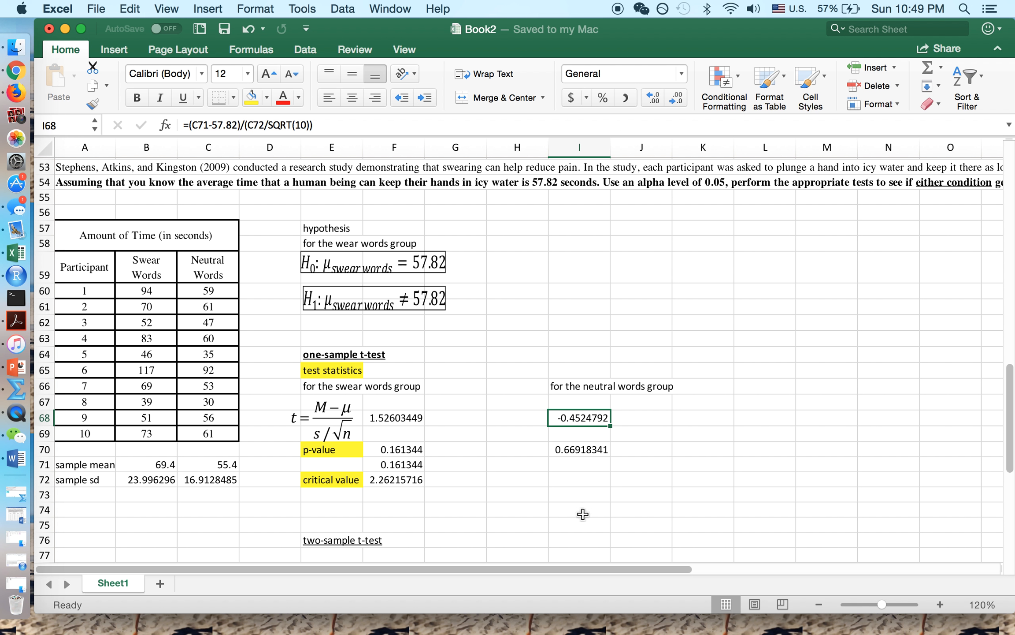
click(582, 475)
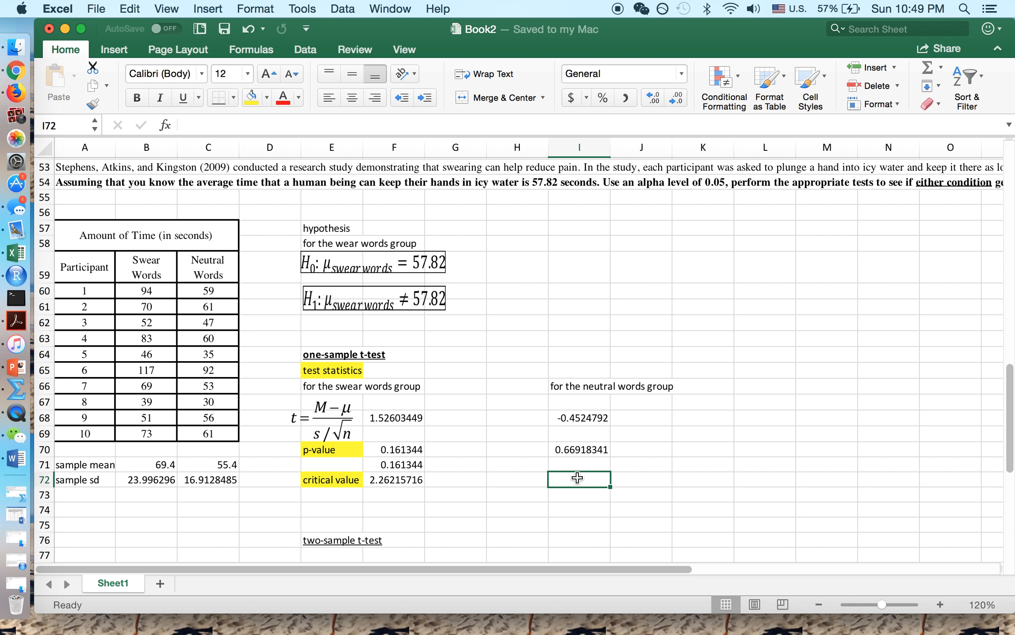
click(581, 451)
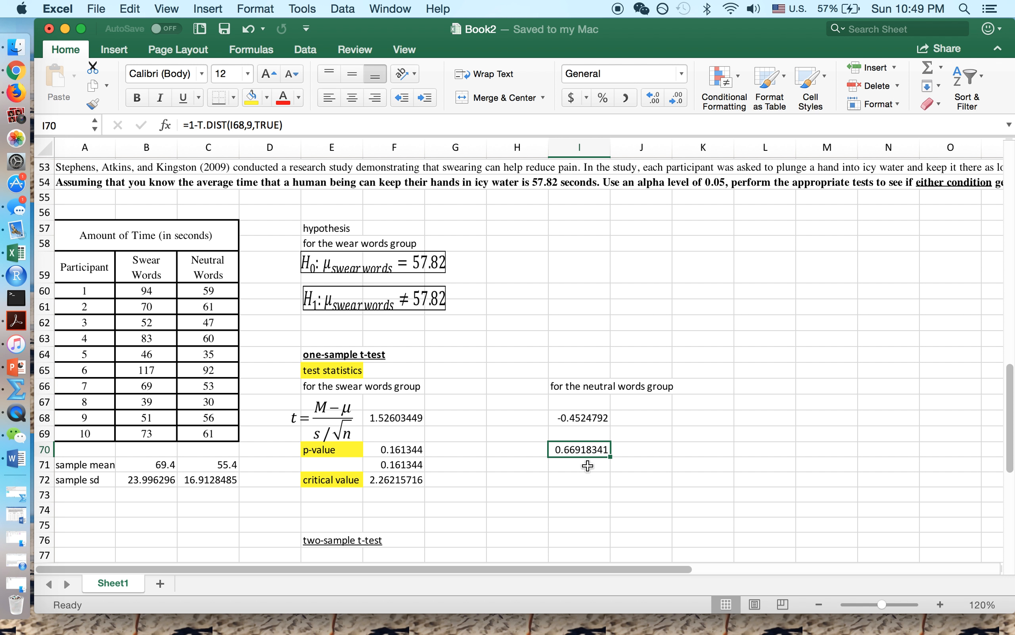
scroll(491, 526, up, 3)
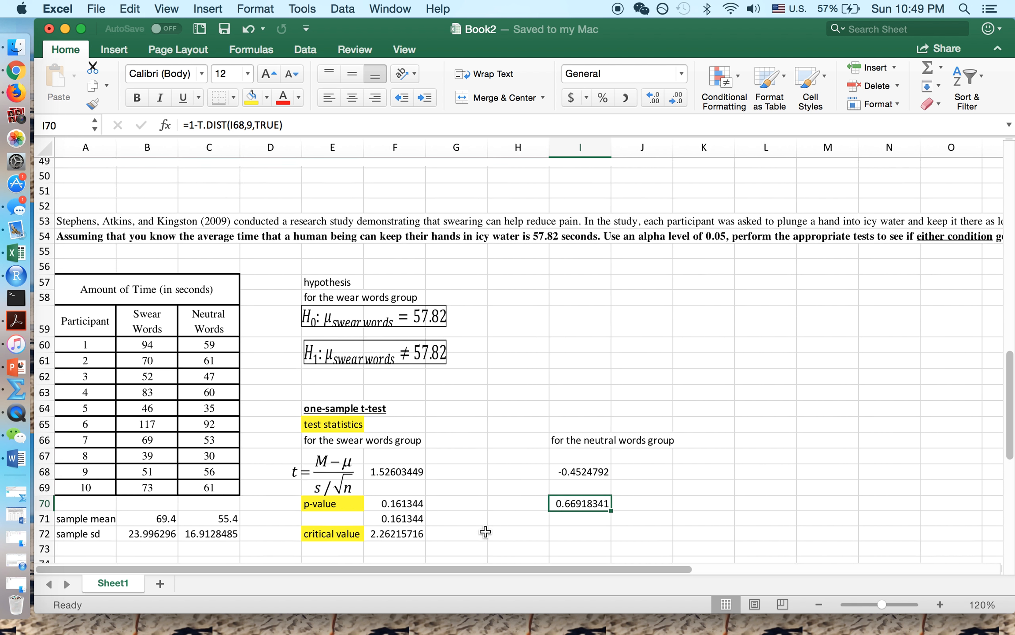
scroll(485, 532, down, 1)
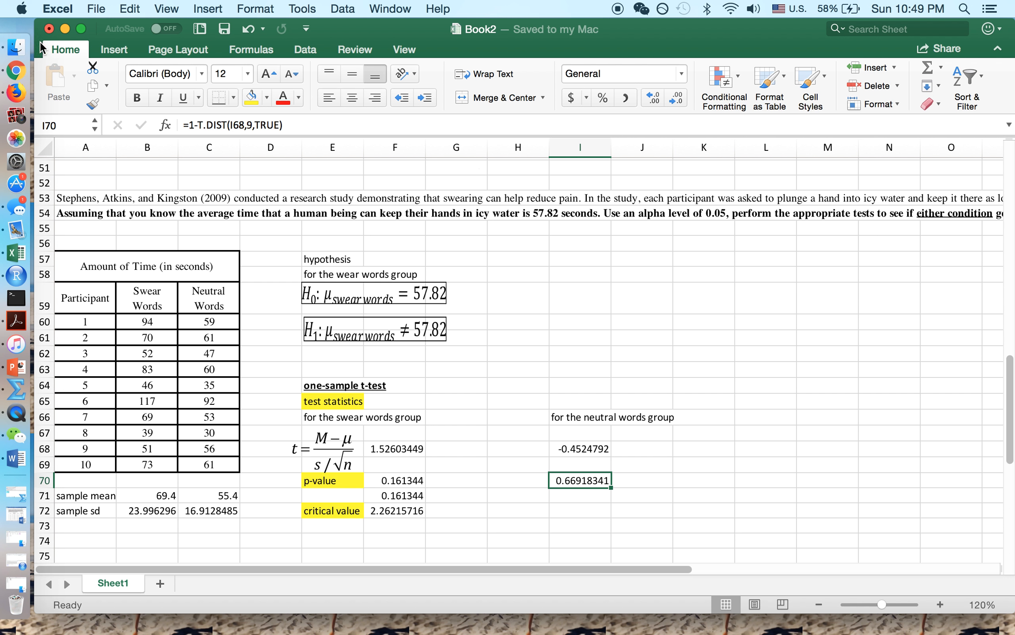
- Switch to QuickTime Player and look through its QuickTime Player and File menus without choosing anything
click(26, 416)
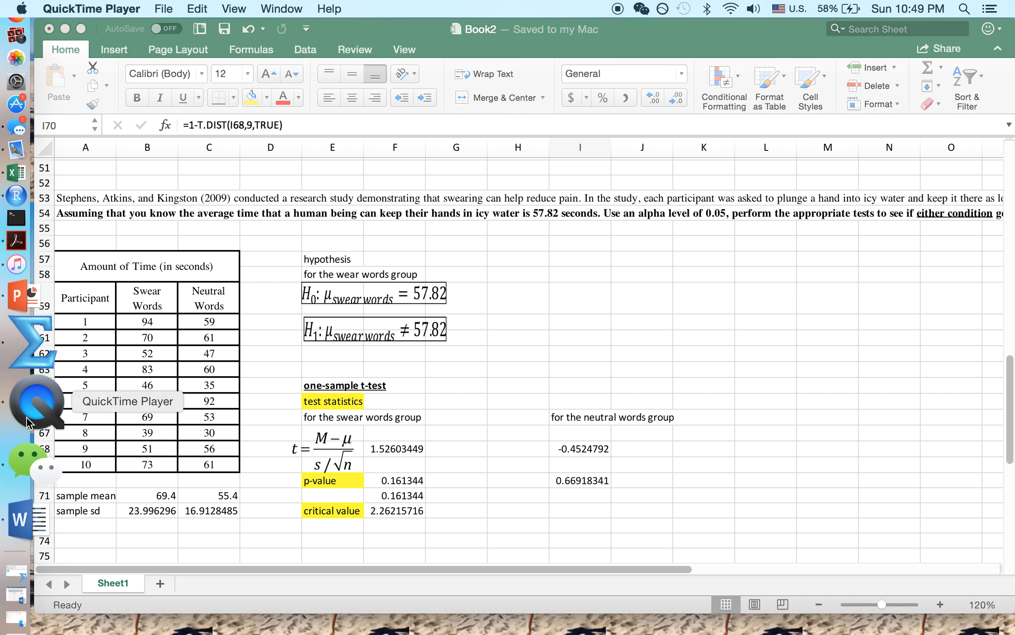
click(119, 10)
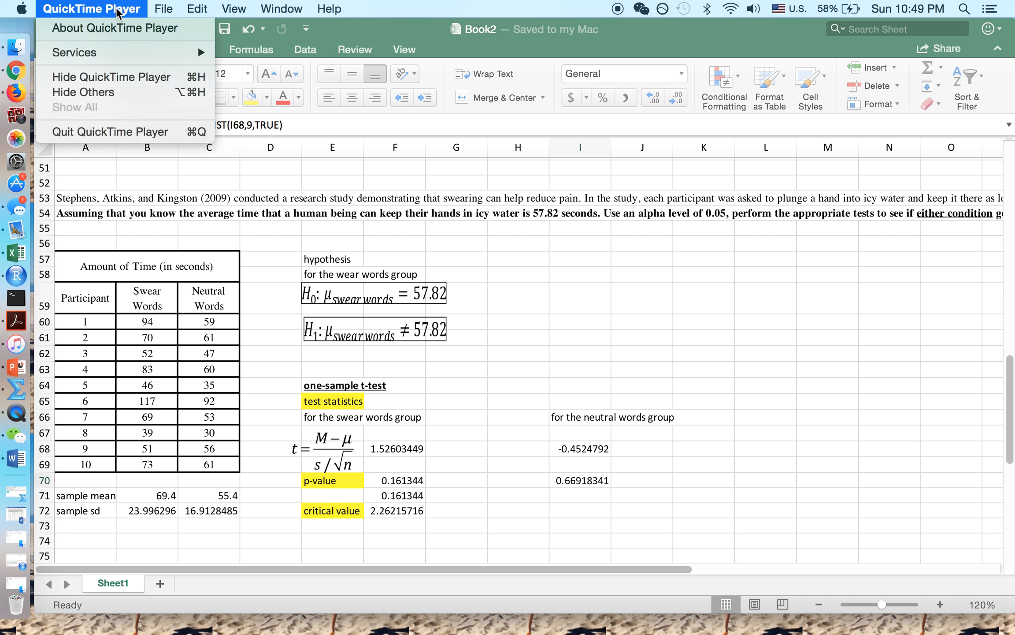
mouse_move(160, 11)
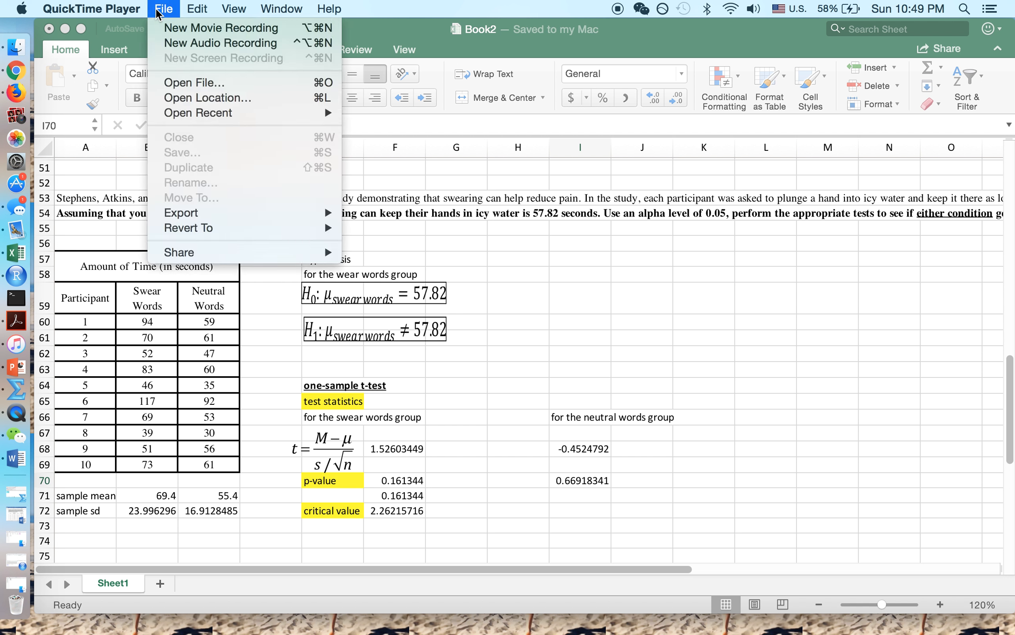
mouse_move(109, 10)
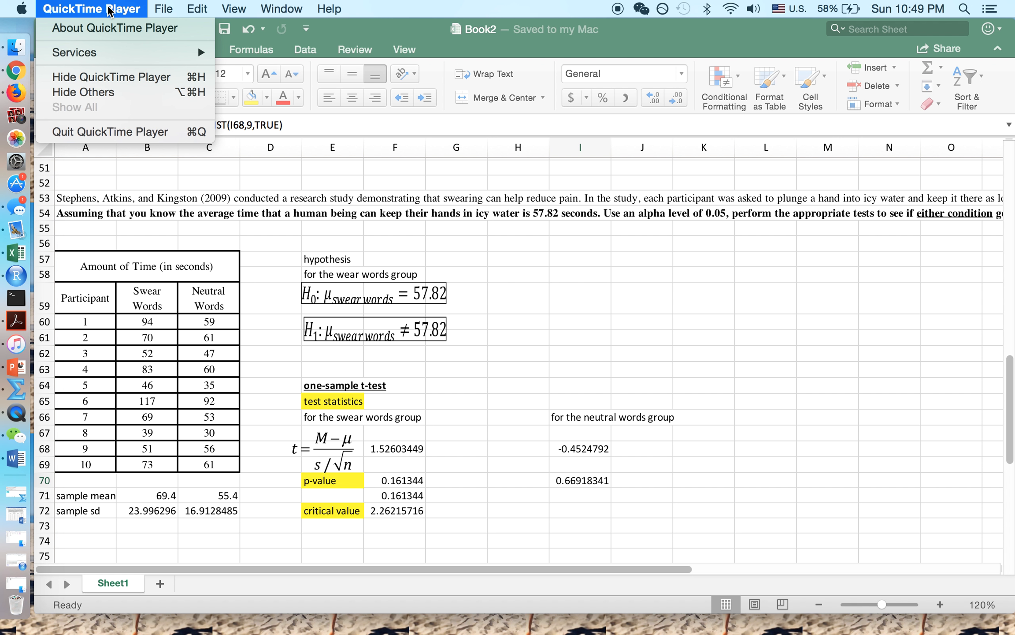
click(16, 413)
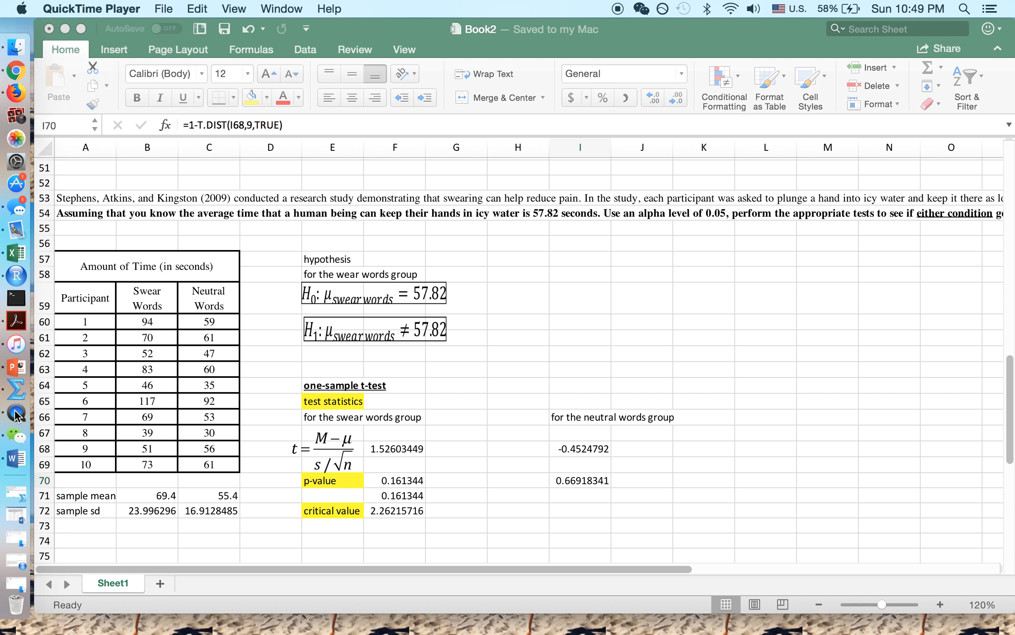